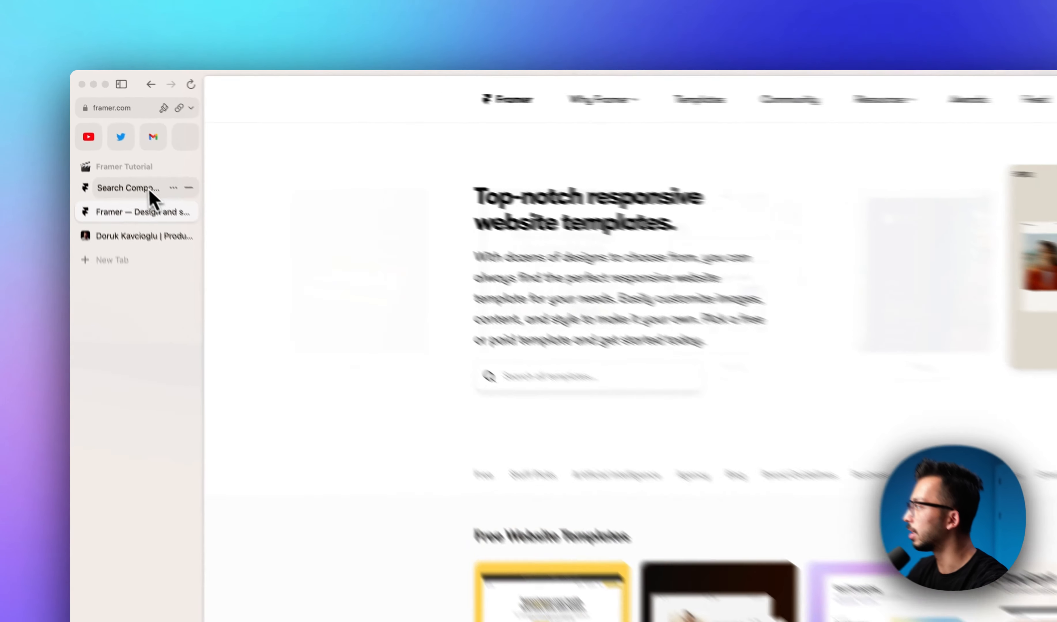
Switch to the Search Component project, try widening the search icon element beside the Blog heading to about 302, and undo it.
{"action": "left_click", "coordinate": [114, 142]}
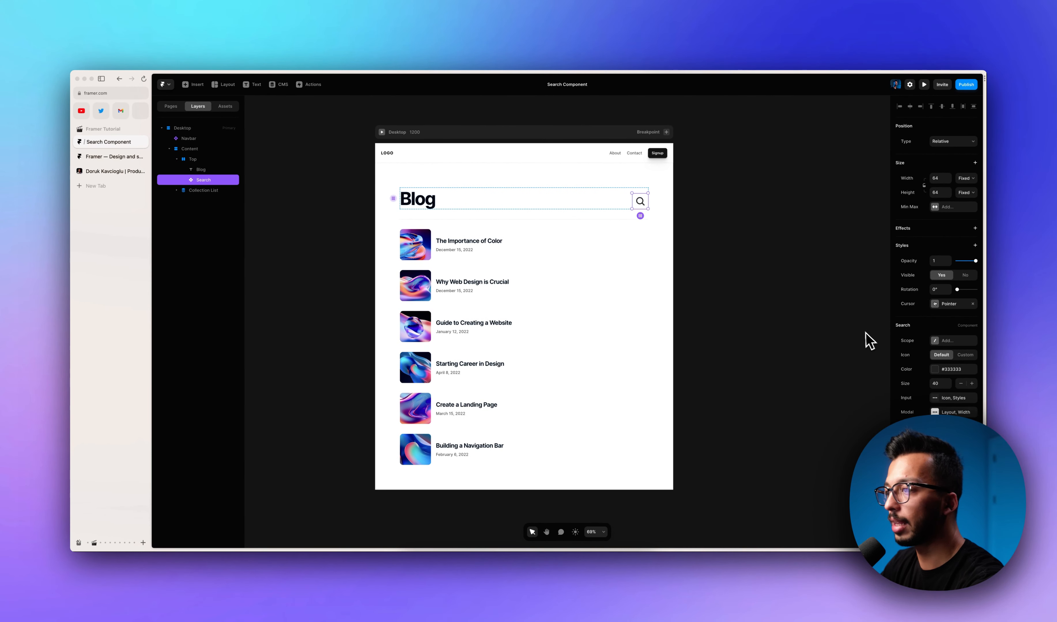
{"action": "left_click_drag", "start_coordinate": [632, 201], "coordinate": [573, 204]}
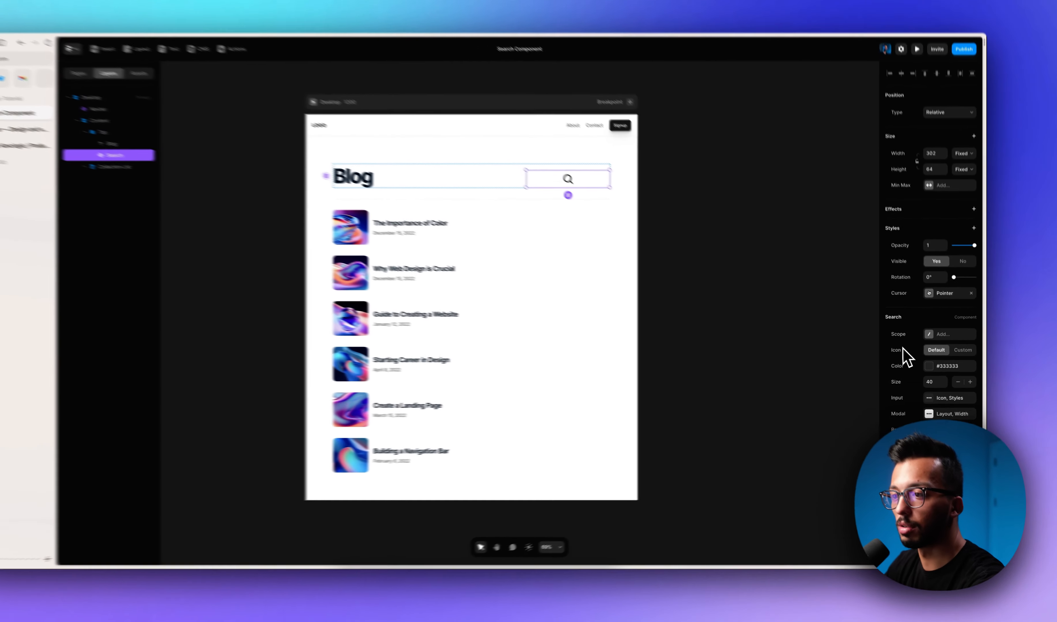
{"action": "key", "text": "super+z"}
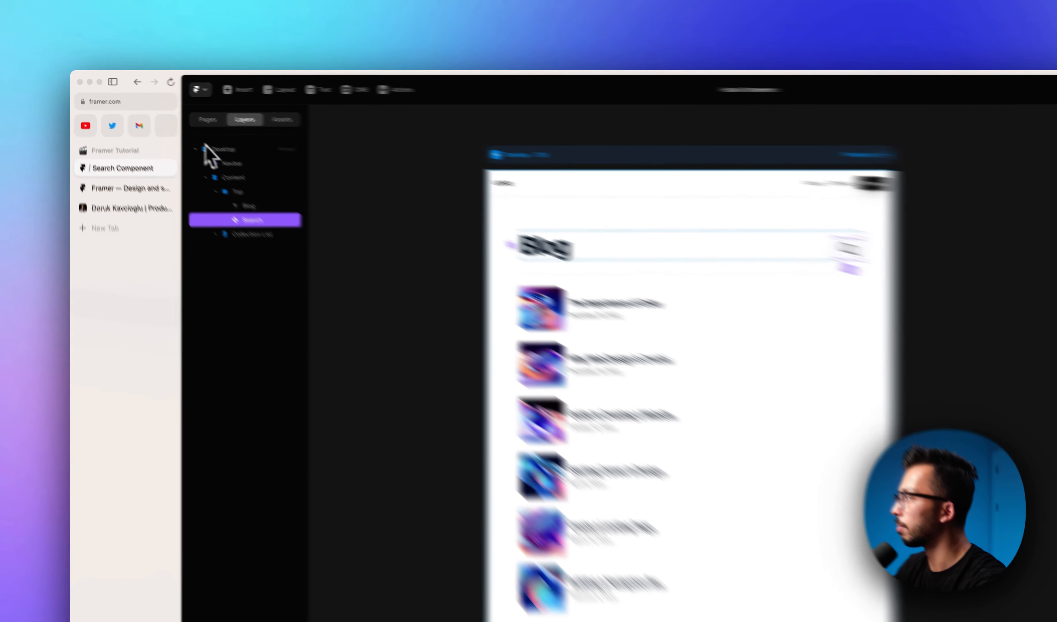
Open the page containing the custom "Search all articles..." bar and select that bar's stack.
{"action": "left_click", "coordinate": [176, 108]}
{"action": "left_click", "coordinate": [298, 213]}
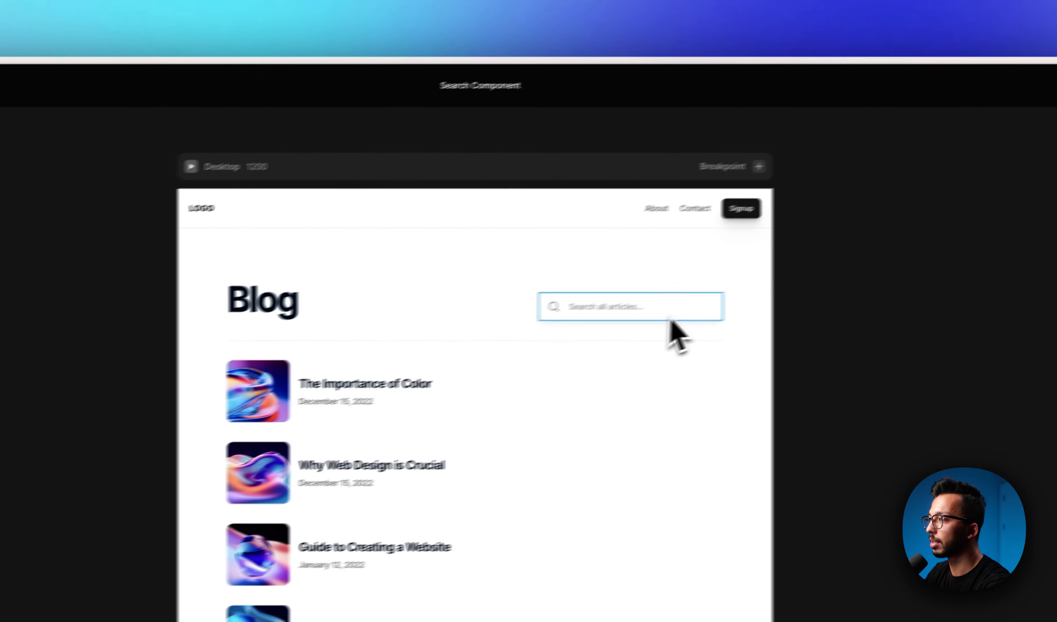
{"action": "key", "text": "super+p"}
{"action": "left_click", "coordinate": [665, 327]}
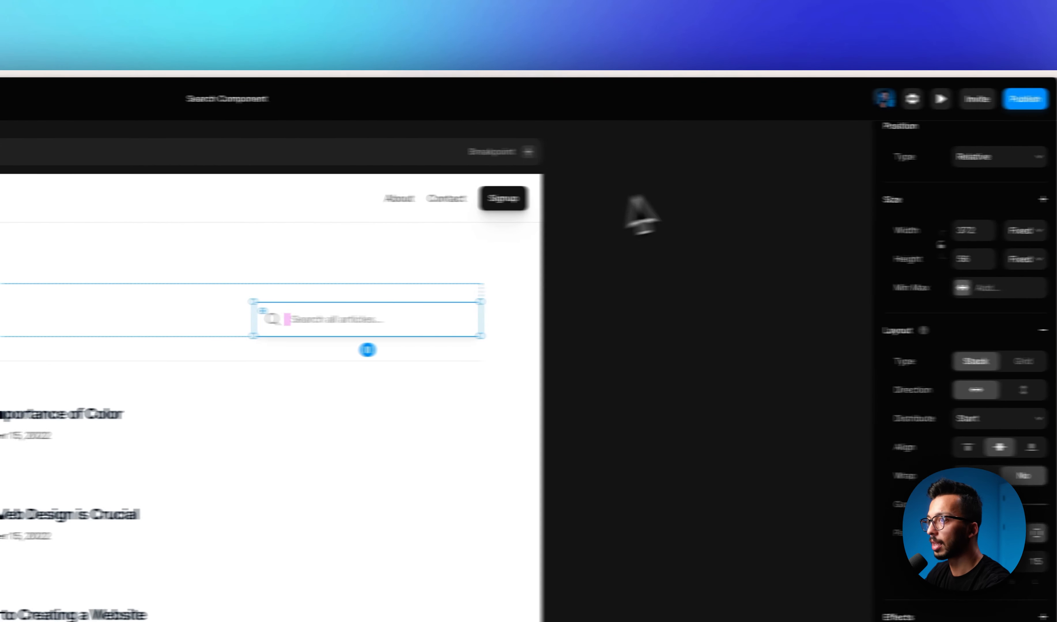
Preview the blog page, try the search bar's placeholder text, and return to the canvas.
{"action": "left_click", "coordinate": [867, 99]}
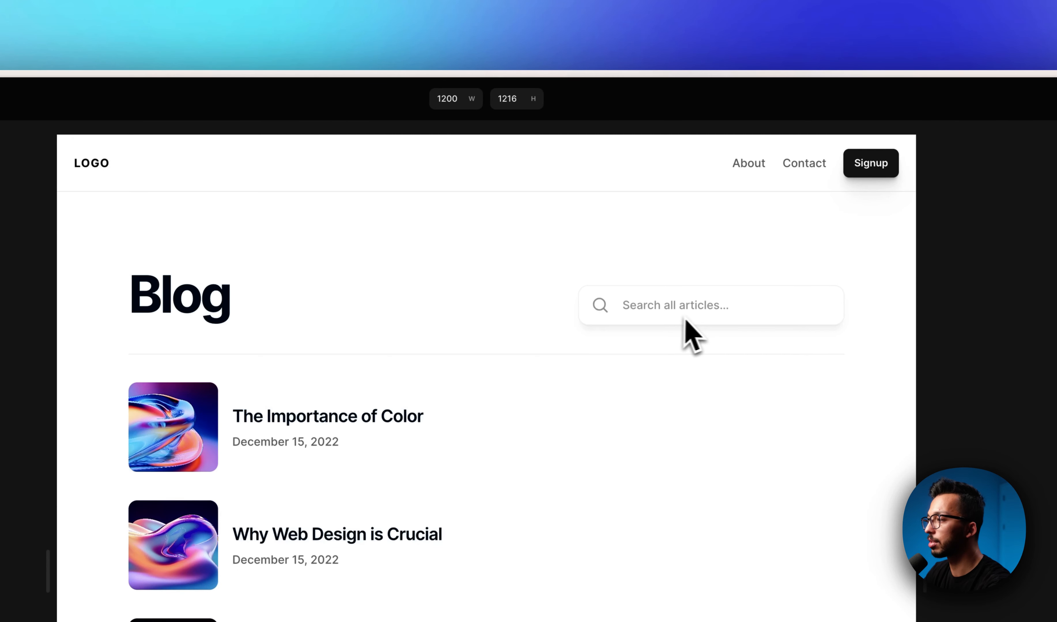
{"action": "double_click", "coordinate": [651, 314]}
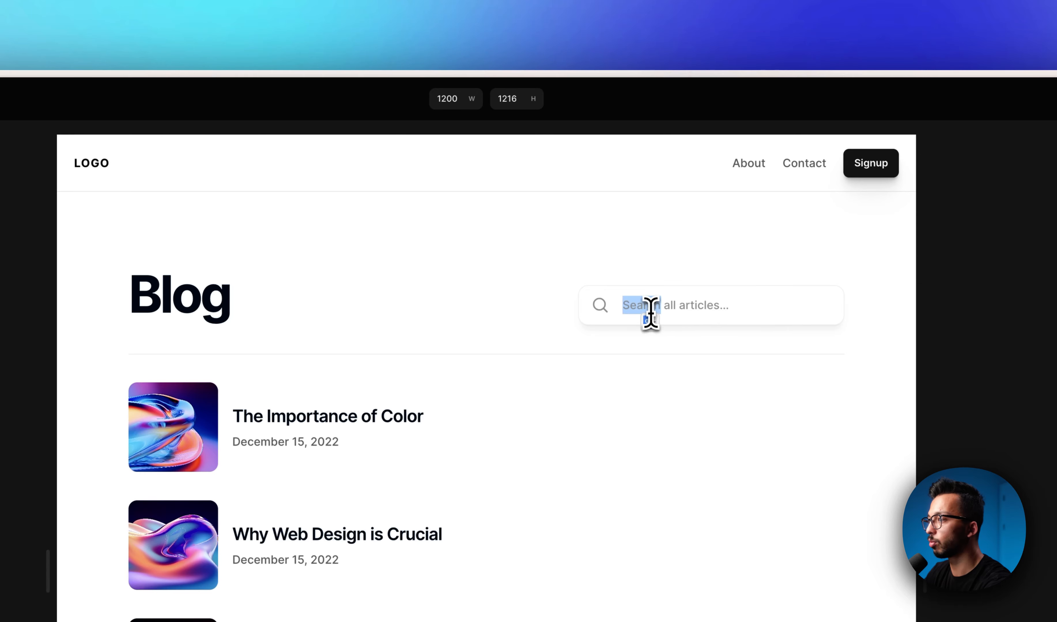
{"action": "left_click", "coordinate": [721, 312]}
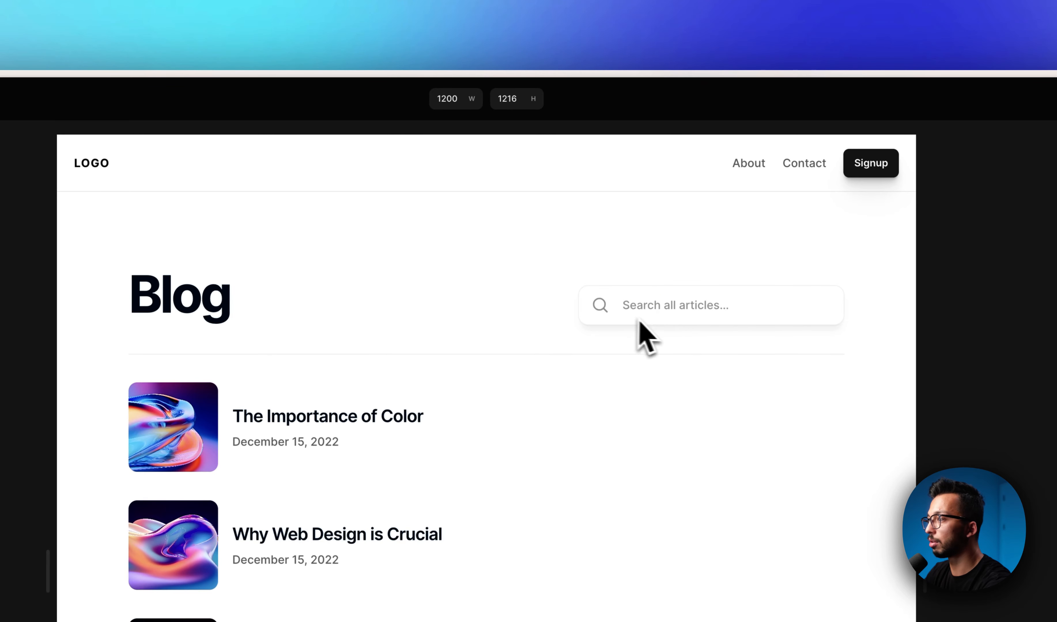
{"action": "key", "text": "Escape"}
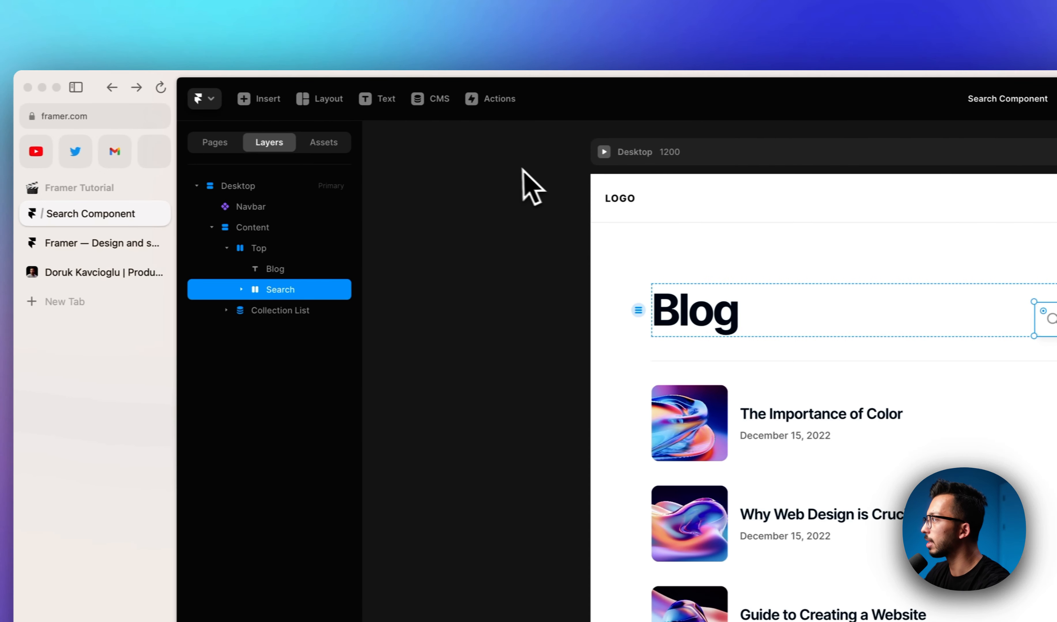
Find the Search element in the insert library and place it in the custom search bar between the icon and placeholder text.
{"action": "left_click", "coordinate": [323, 106]}
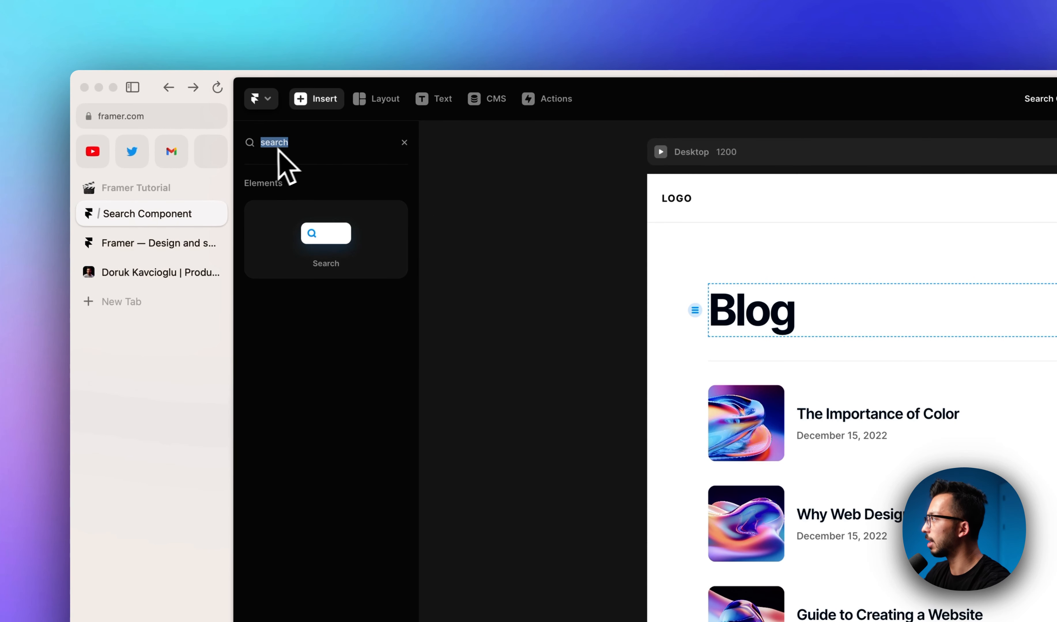
{"action": "left_click_drag", "start_coordinate": [309, 222], "coordinate": [1056, 303]}
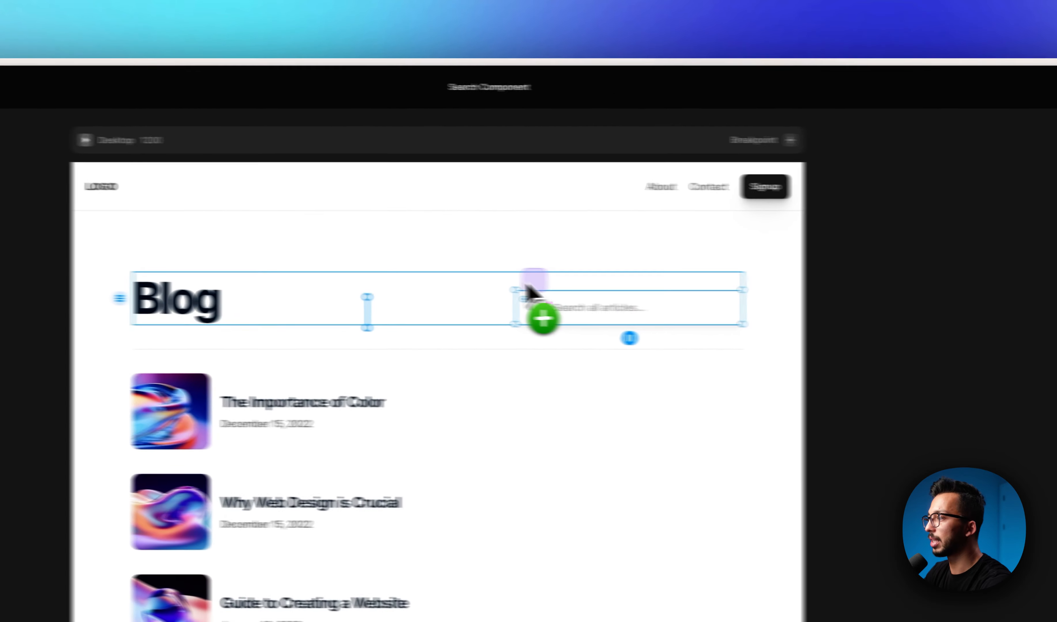
{"action": "left_click_drag", "start_coordinate": [527, 285], "coordinate": [554, 307]}
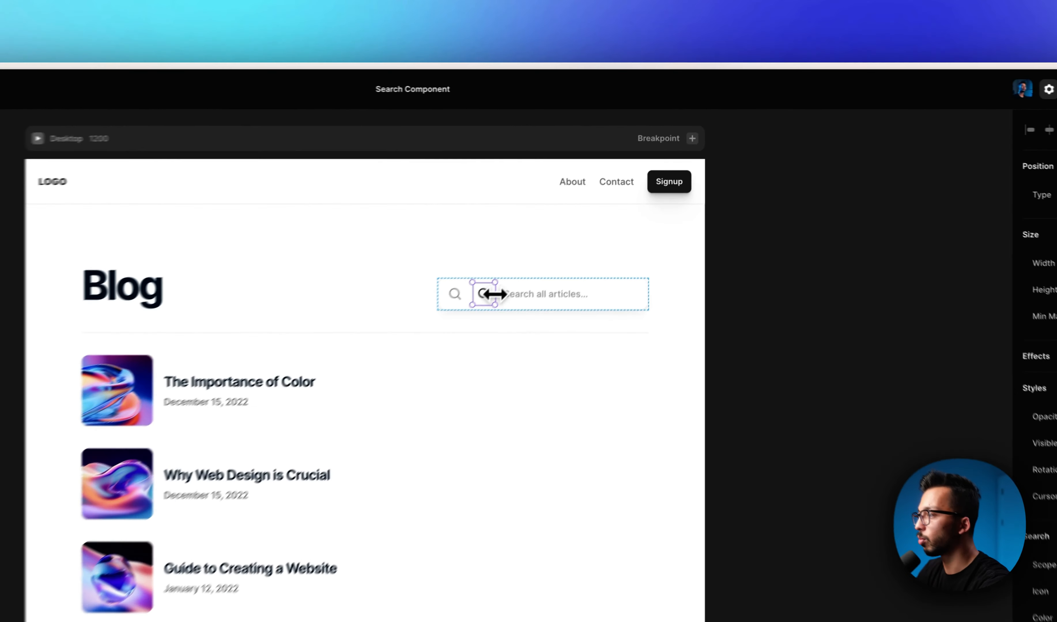
Try widening the inserted Search element to about 188 inside the bar, and undo the resize.
{"action": "left_click_drag", "start_coordinate": [611, 195], "coordinate": [657, 194]}
{"action": "left_click_drag", "start_coordinate": [564, 310], "coordinate": [567, 310]}
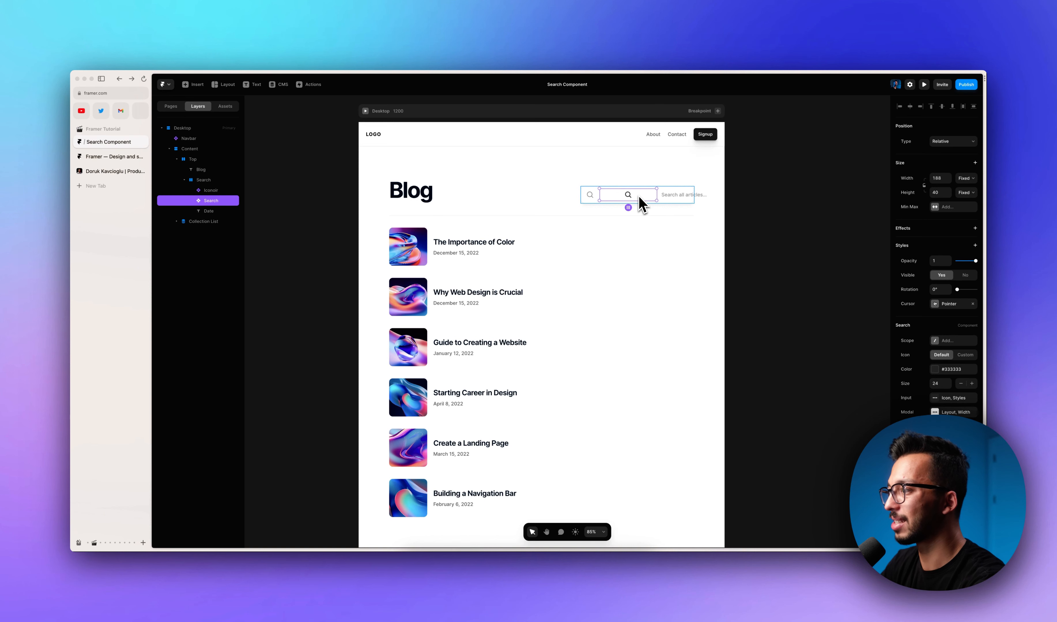
{"action": "key", "text": "super+z"}
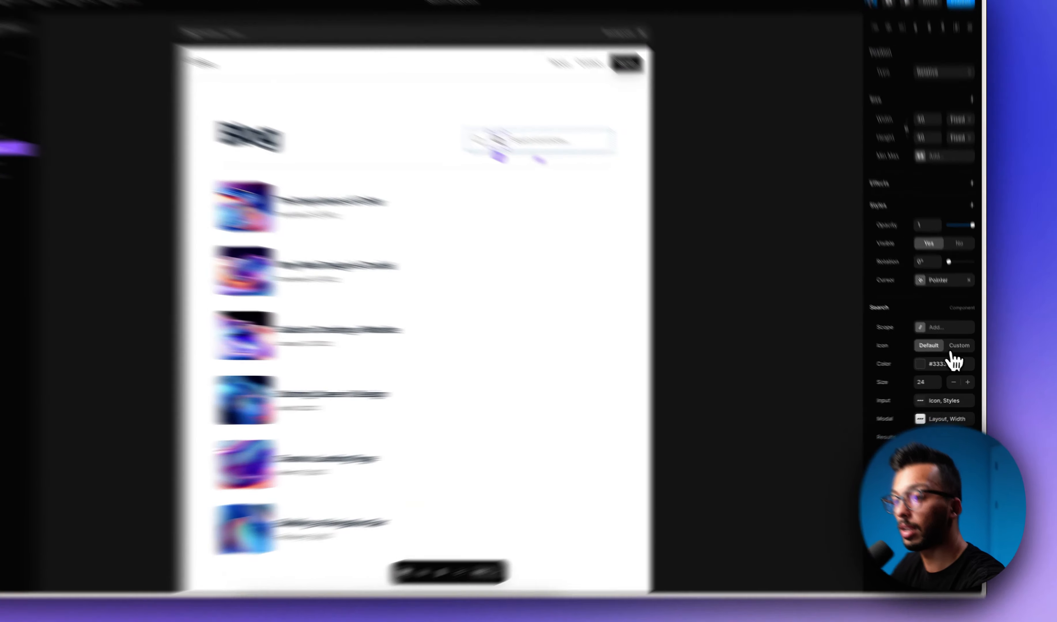
Give the inserted Search element a custom icon using Empty.svg and check the bar in the preview.
{"action": "left_click", "coordinate": [965, 354]}
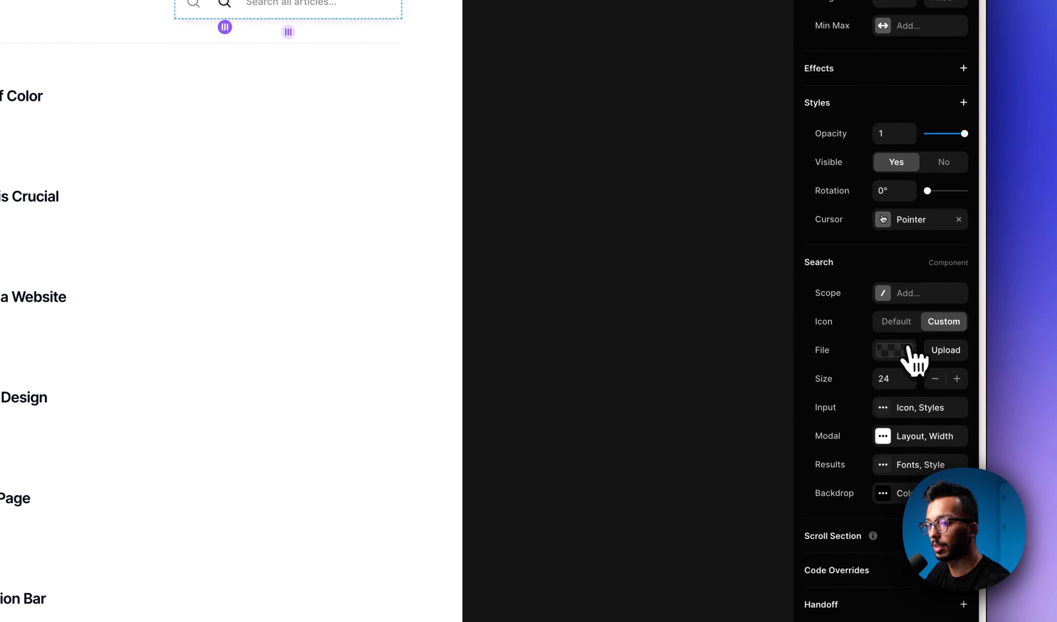
{"action": "left_click", "coordinate": [894, 350]}
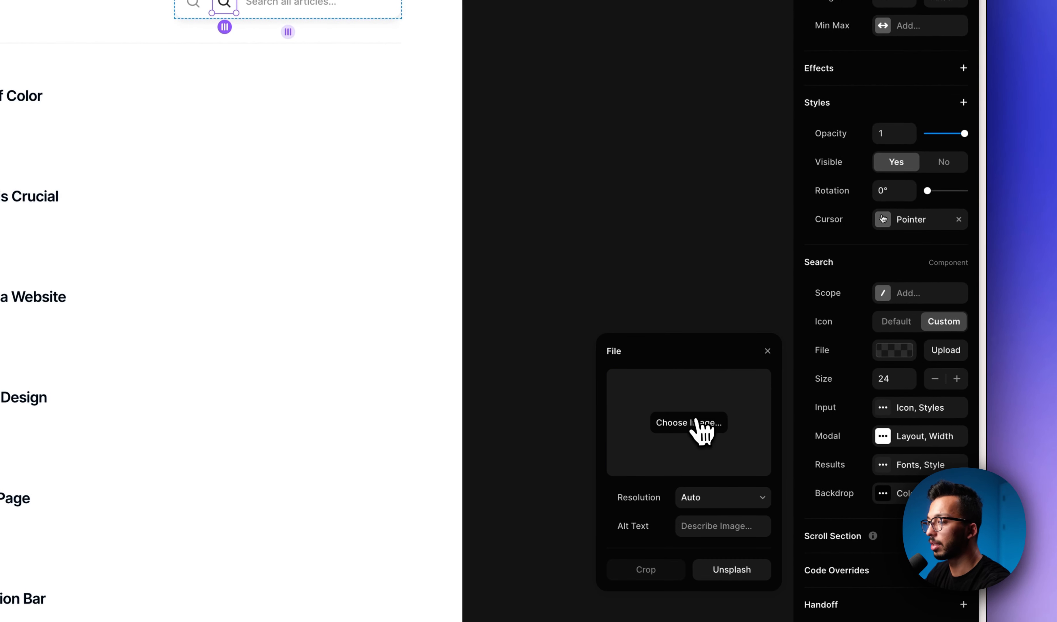
{"action": "left_click", "coordinate": [701, 428]}
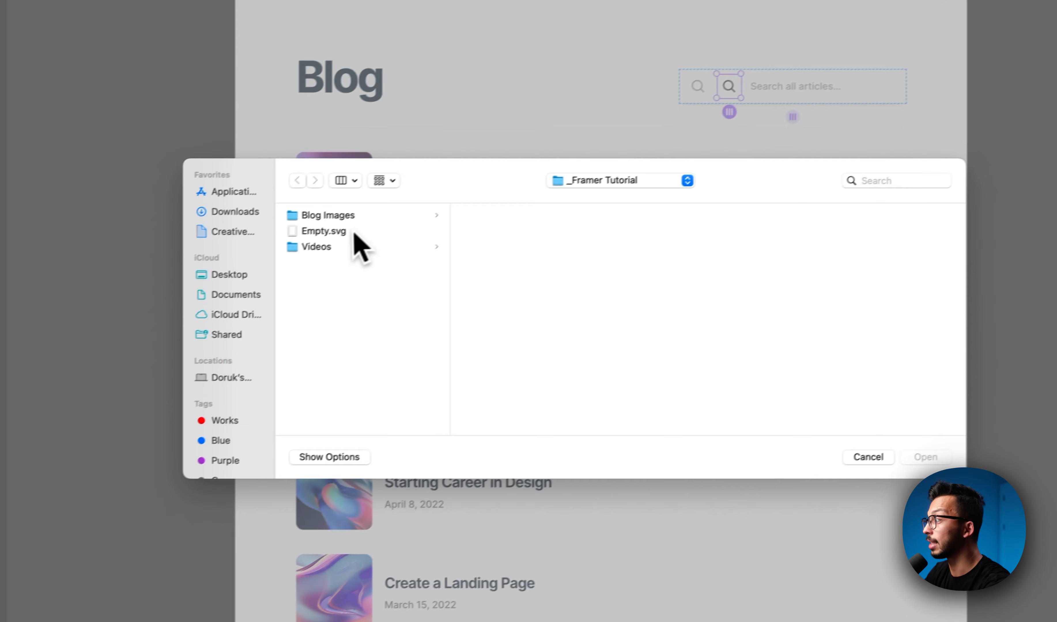
{"action": "left_click", "coordinate": [369, 230]}
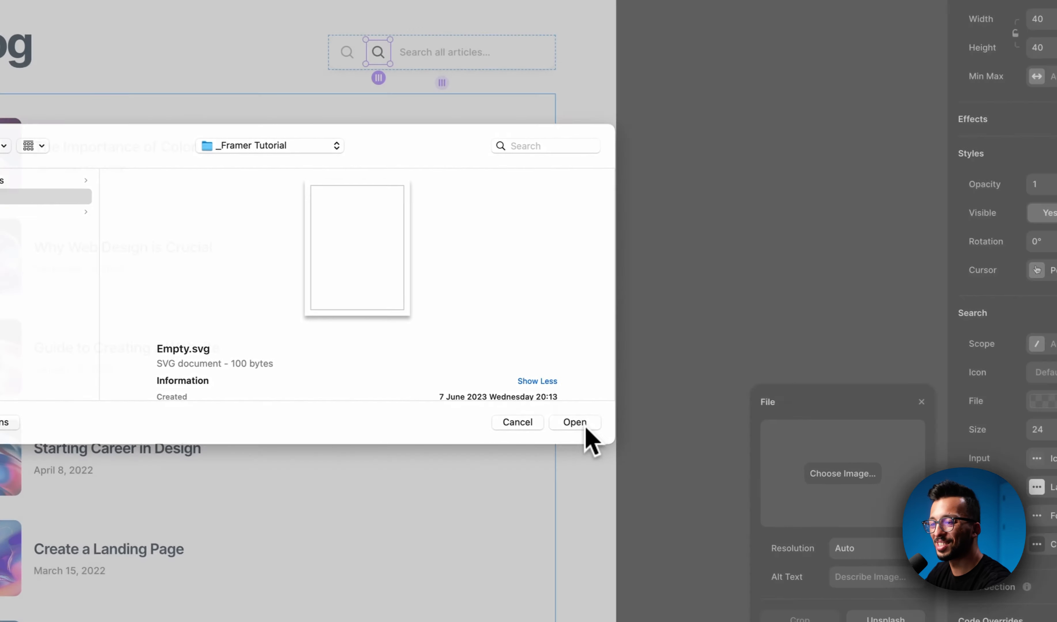
{"action": "left_click", "coordinate": [585, 426]}
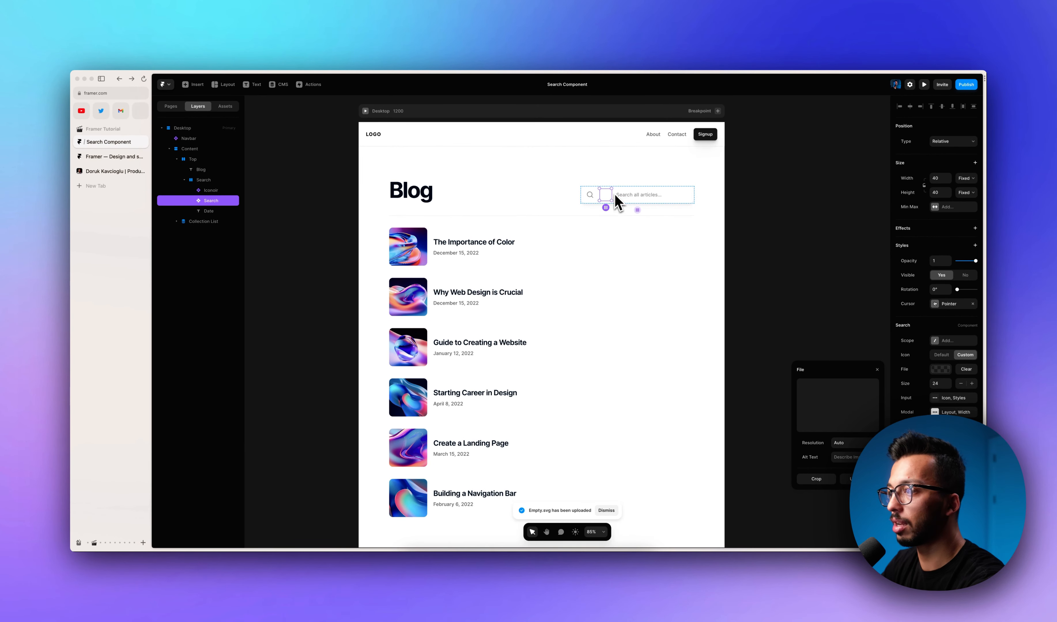
{"action": "left_click", "coordinate": [923, 84]}
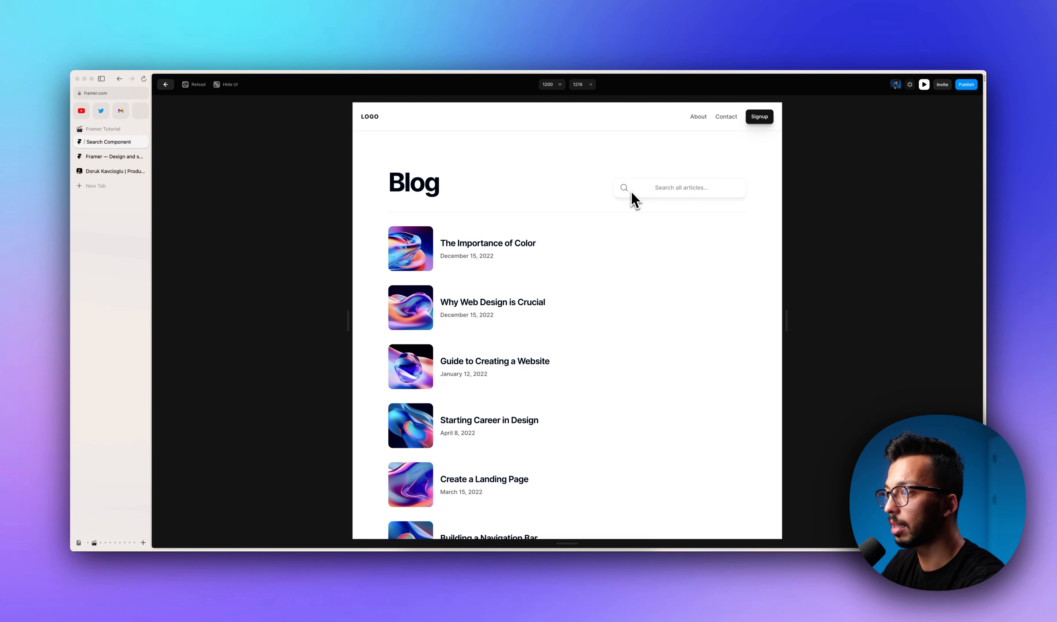
{"action": "key", "text": "Escape"}
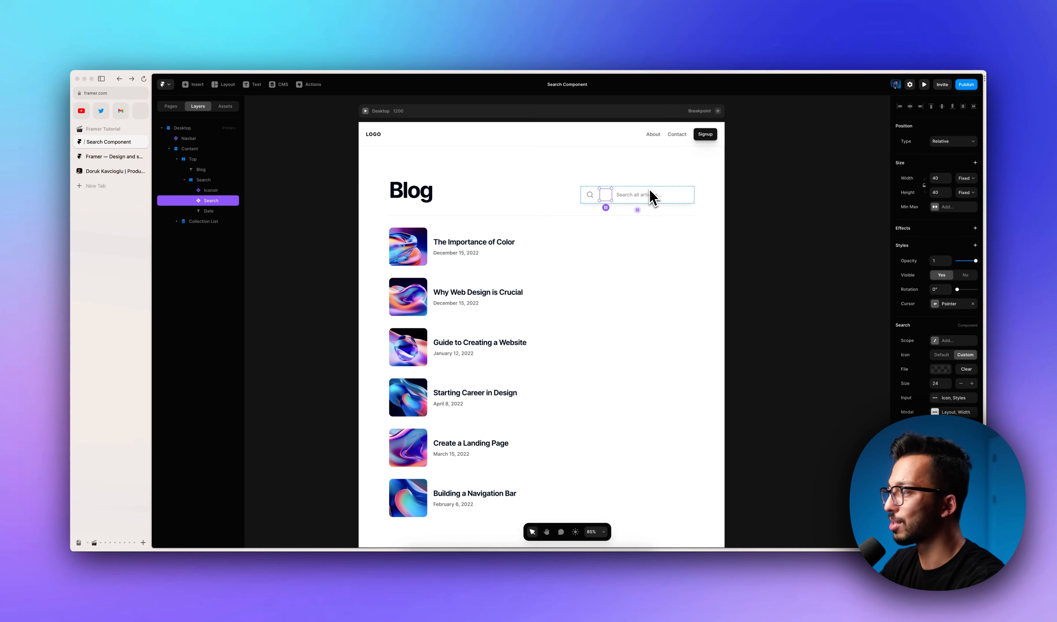
Set the Search element's position type to Absolute and stretch it over the whole search bar, 372 by 56.
{"action": "left_click", "coordinate": [940, 145]}
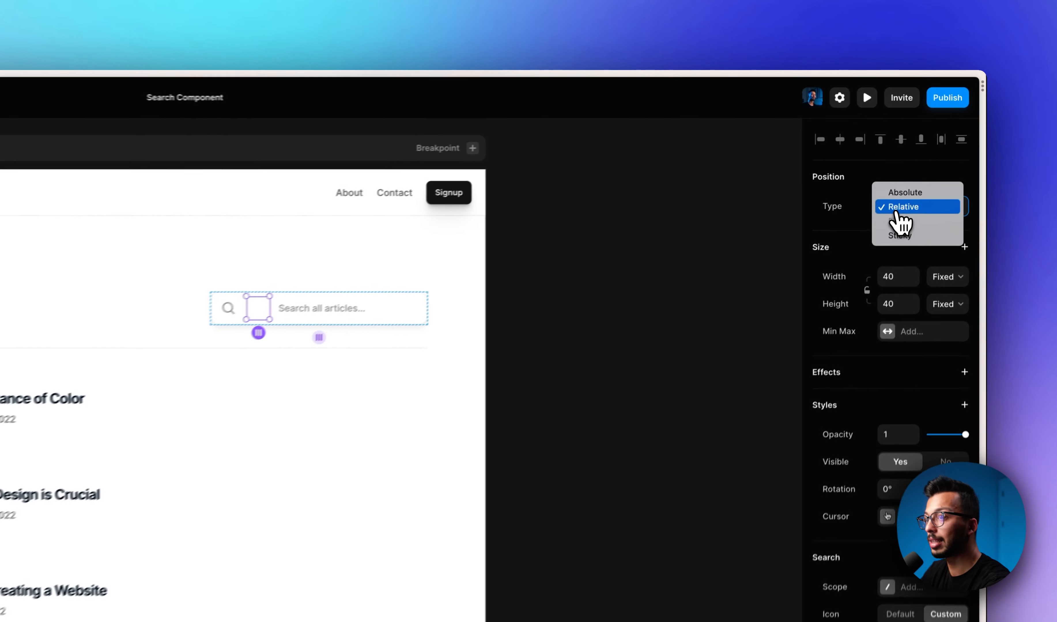
{"action": "left_click", "coordinate": [896, 204]}
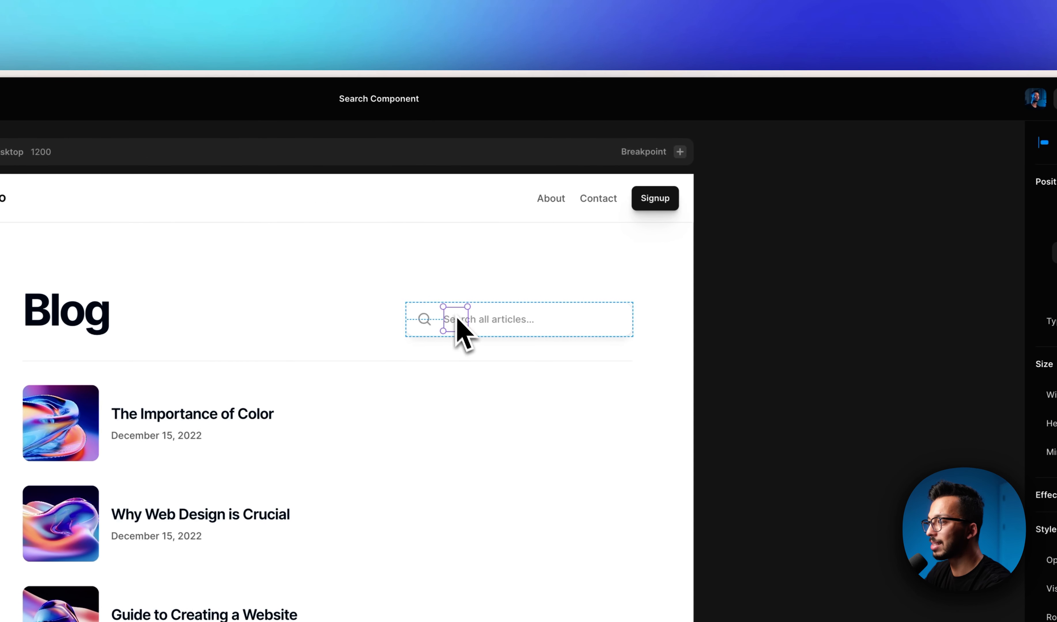
{"action": "left_click_drag", "start_coordinate": [444, 320], "coordinate": [565, 317]}
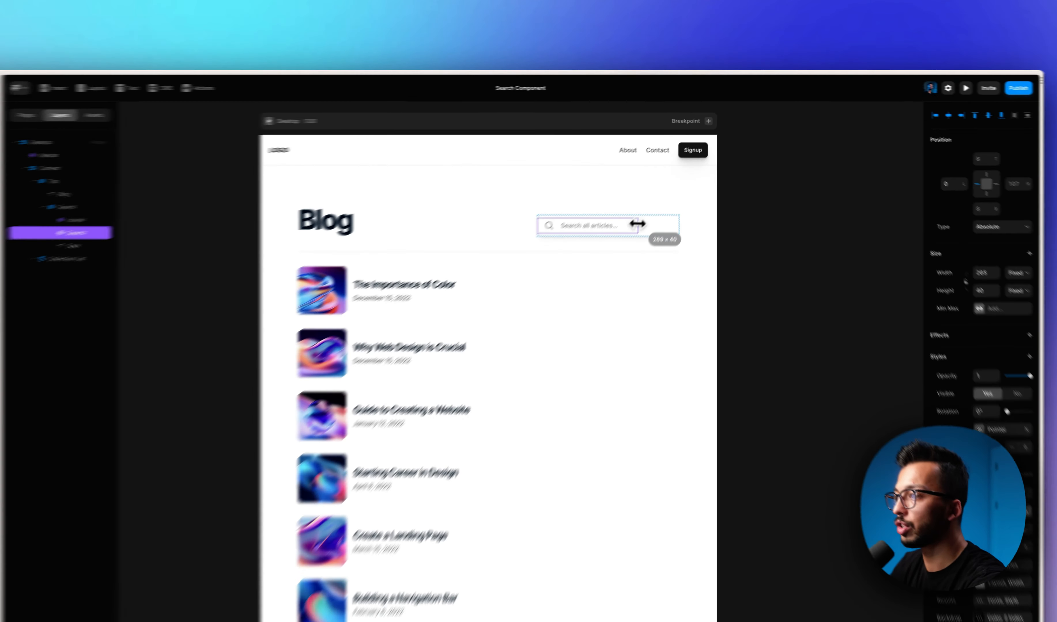
{"action": "left_click_drag", "start_coordinate": [637, 223], "coordinate": [667, 224]}
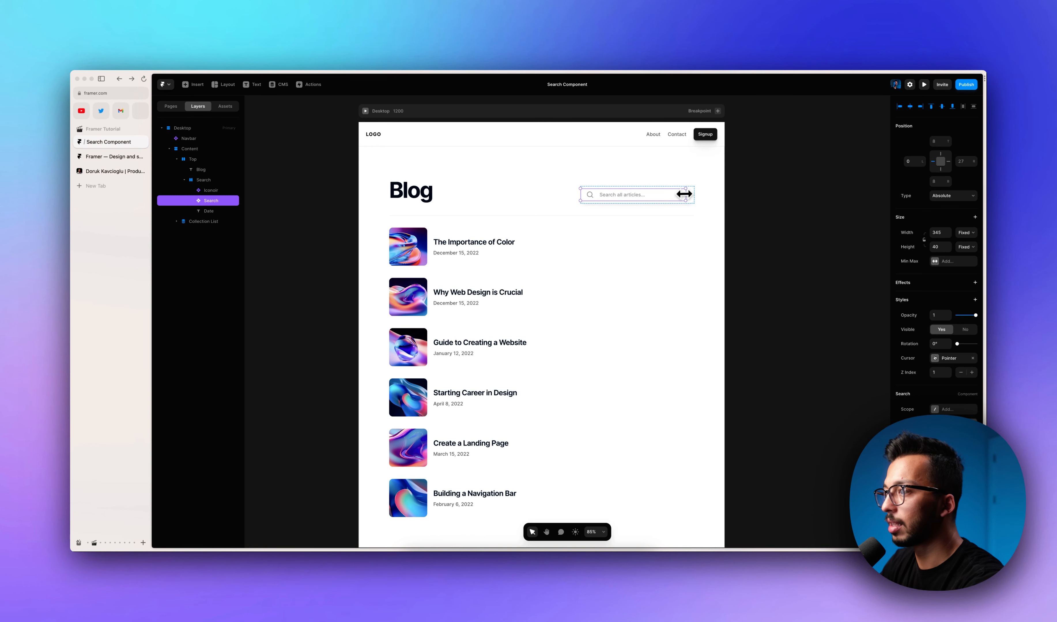
{"action": "left_click_drag", "start_coordinate": [691, 194], "coordinate": [633, 203]}
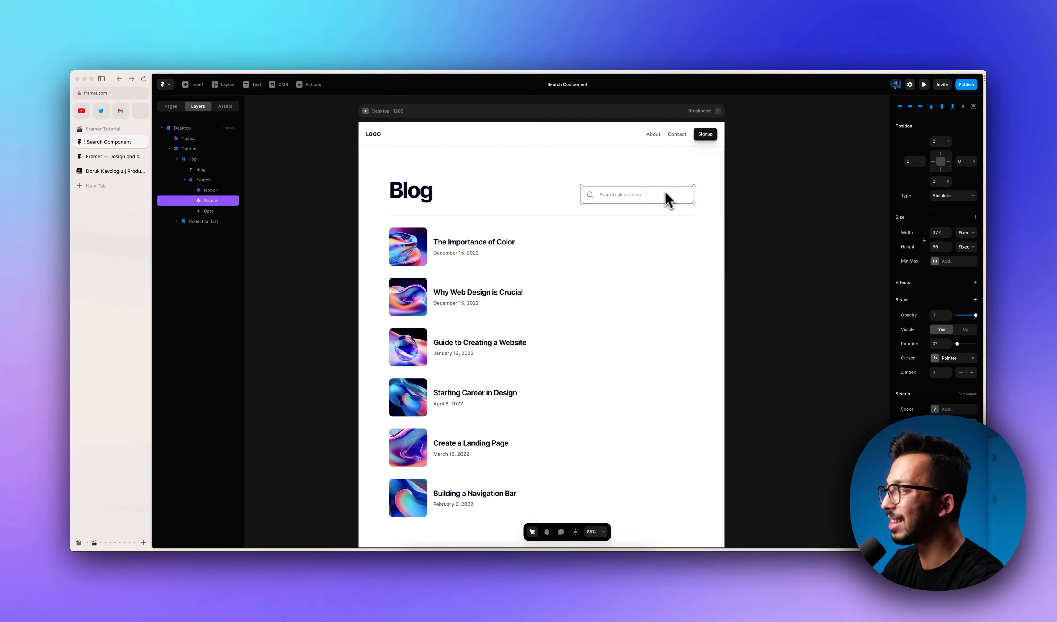
Select the parent Search stack and widen the search bar to 520.
{"action": "left_click", "coordinate": [210, 180]}
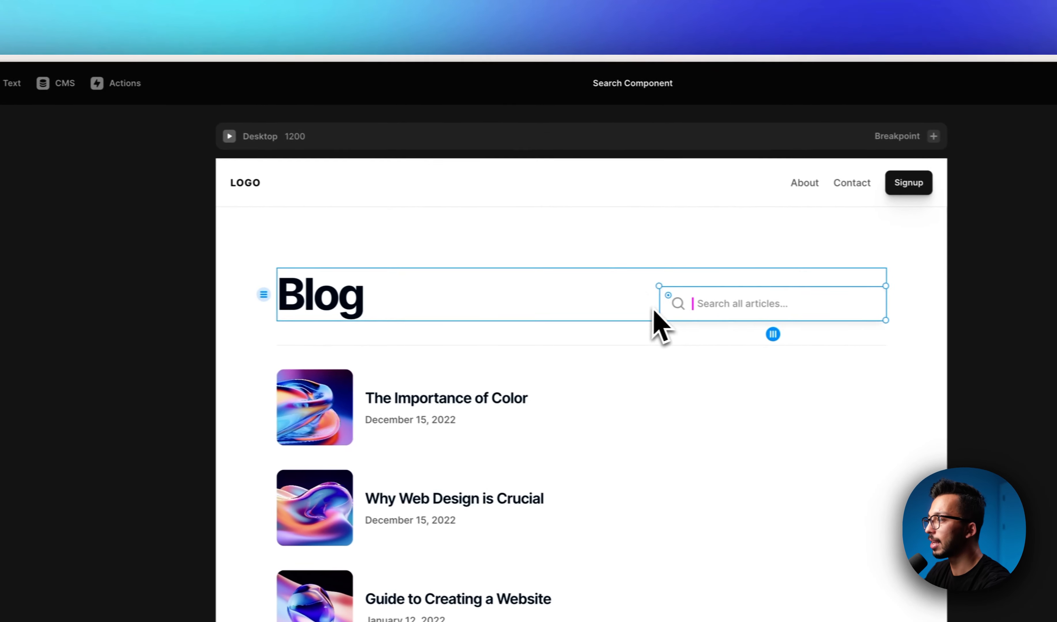
{"action": "left_click_drag", "start_coordinate": [998, 299], "coordinate": [941, 299]}
{"action": "left_click_drag", "start_coordinate": [582, 302], "coordinate": [555, 303]}
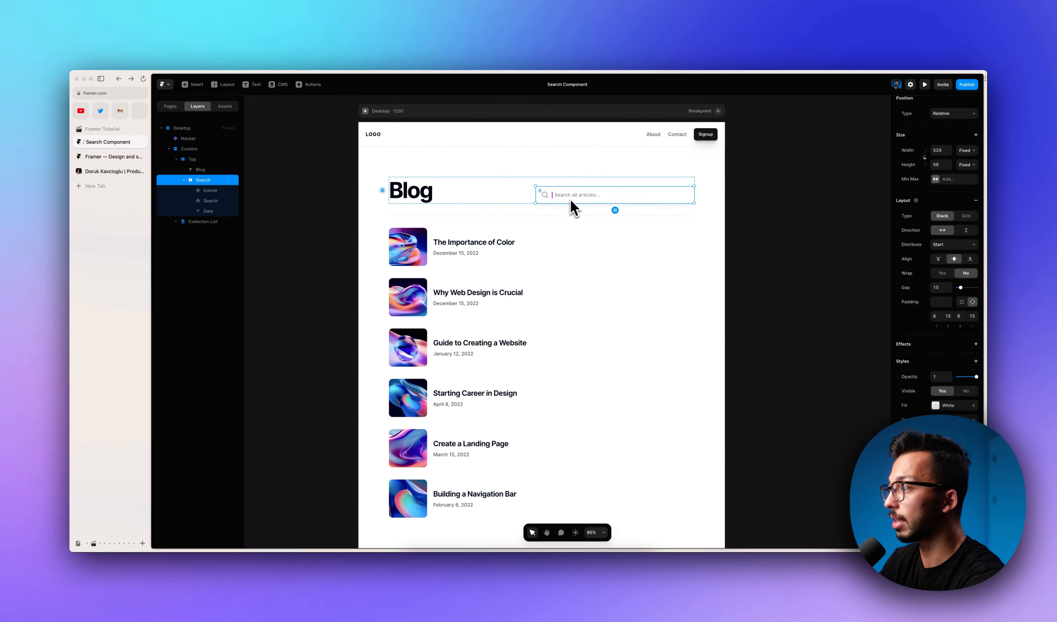
Move the Search element above the Iconoir layer within the Search stack and test the search bar in the preview.
{"action": "left_click", "coordinate": [220, 191]}
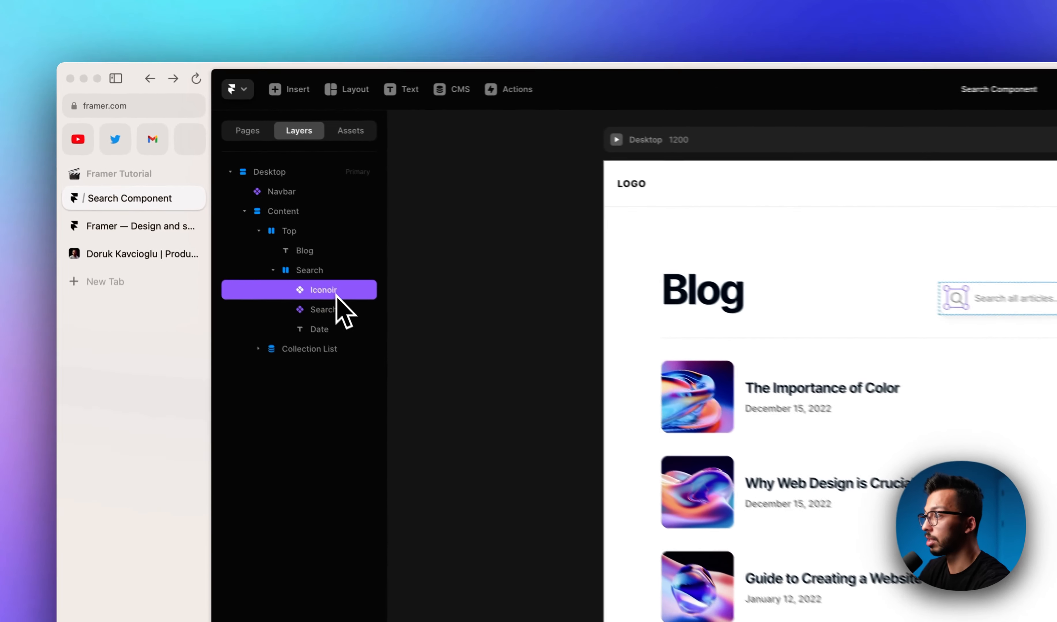
{"action": "left_click", "coordinate": [218, 201]}
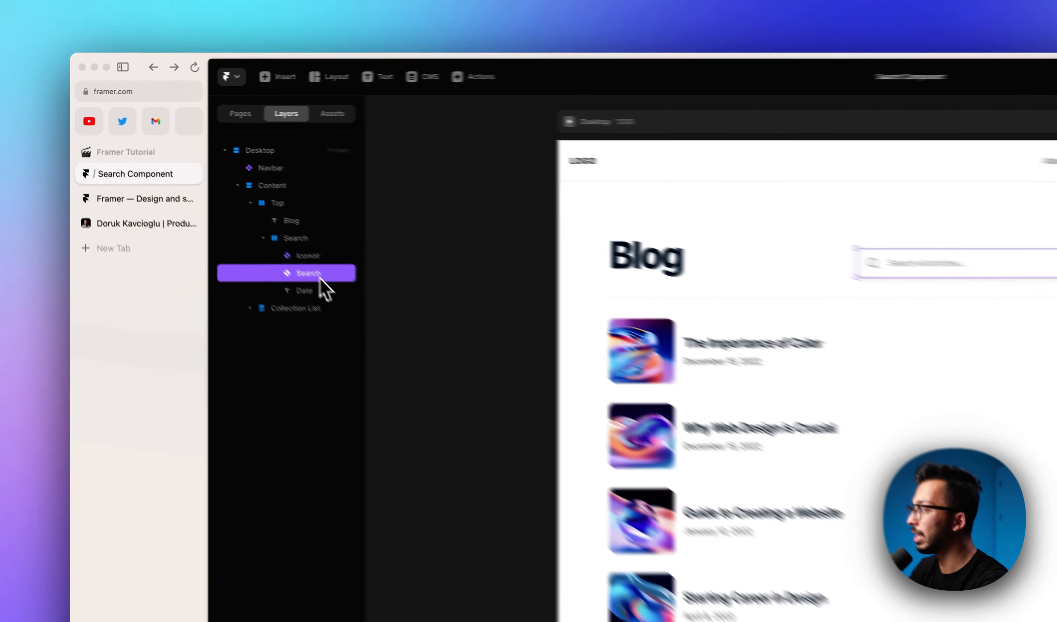
{"action": "left_click_drag", "start_coordinate": [217, 200], "coordinate": [219, 187]}
{"action": "left_click_drag", "start_coordinate": [368, 279], "coordinate": [369, 282]}
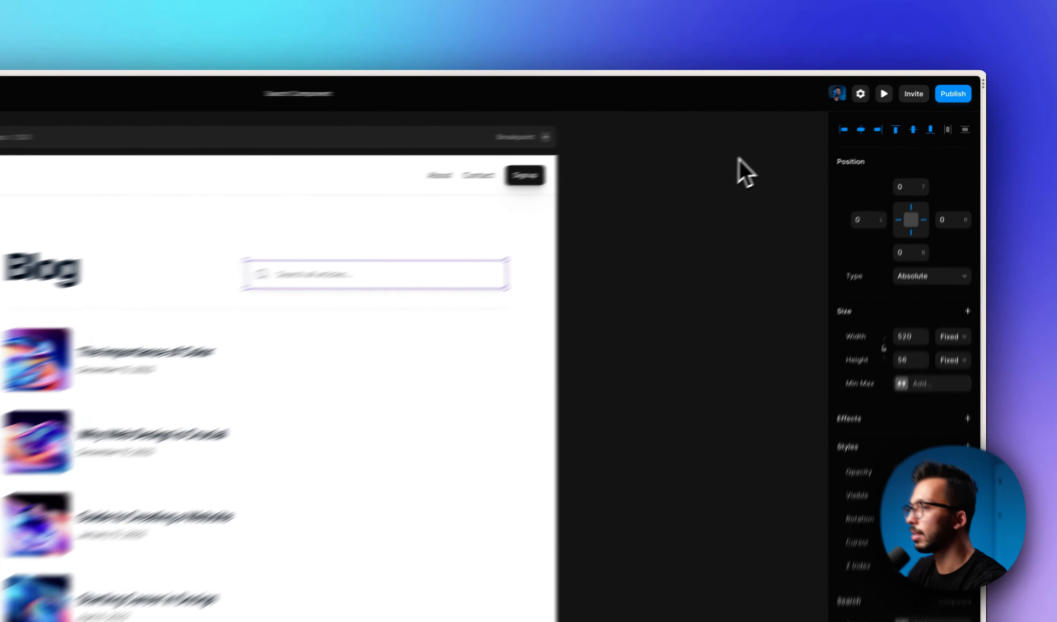
{"action": "left_click", "coordinate": [925, 84]}
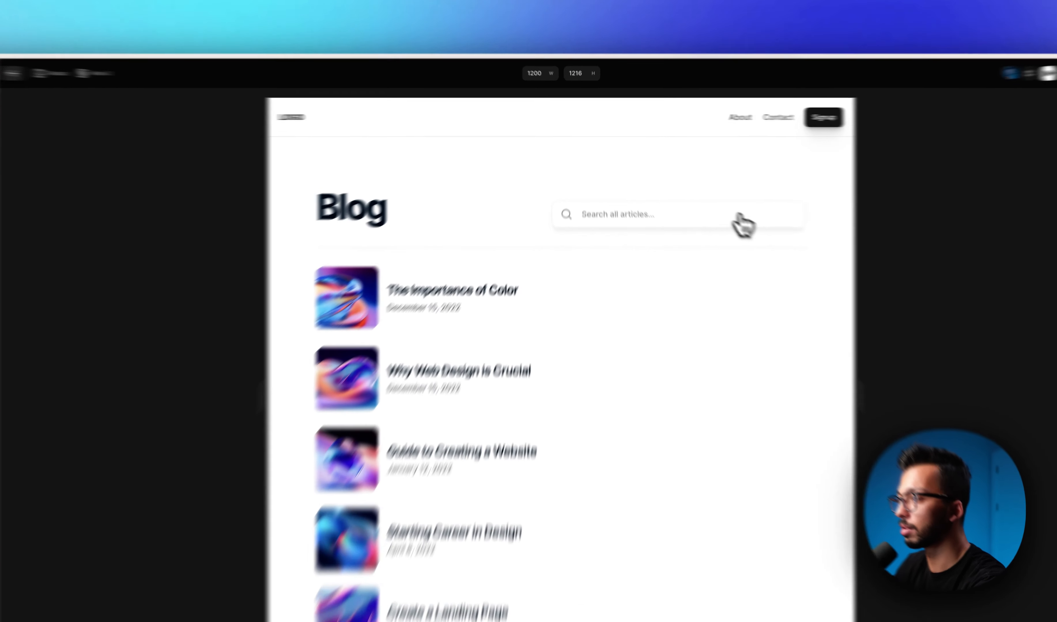
{"action": "left_click", "coordinate": [704, 193]}
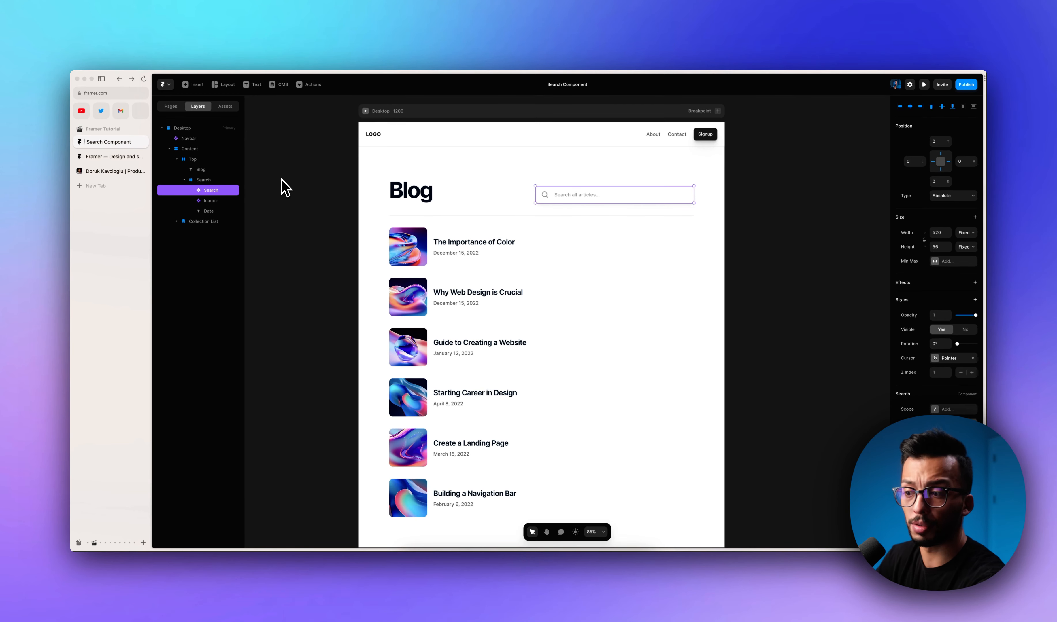
Turn the parent Search stack inside Top into a component named Search.
{"action": "left_click", "coordinate": [223, 181]}
{"action": "right_click", "coordinate": [223, 181]}
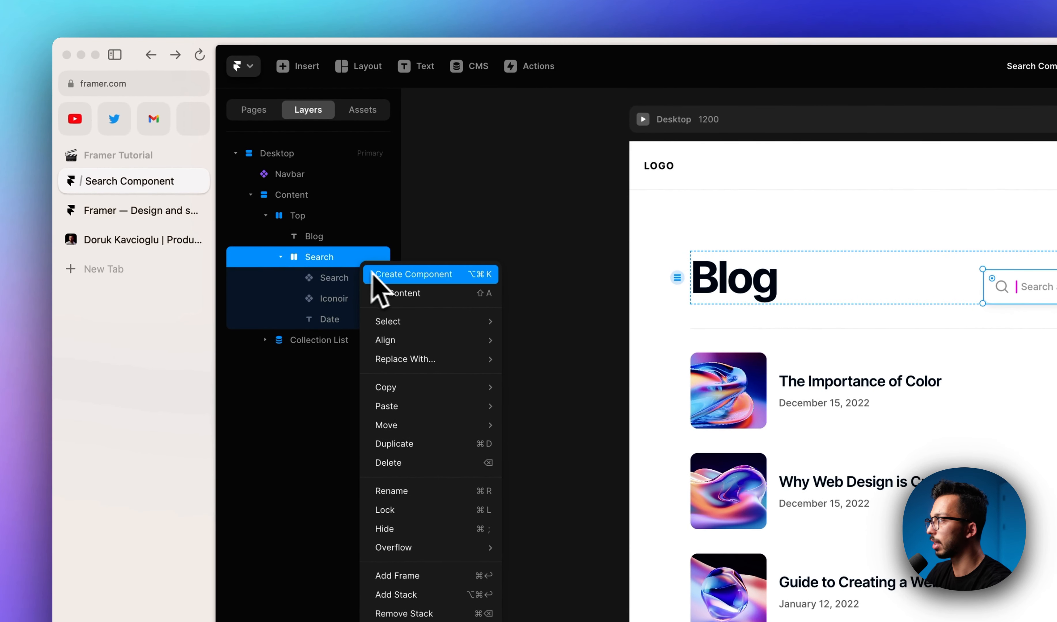
{"action": "left_click", "coordinate": [433, 277]}
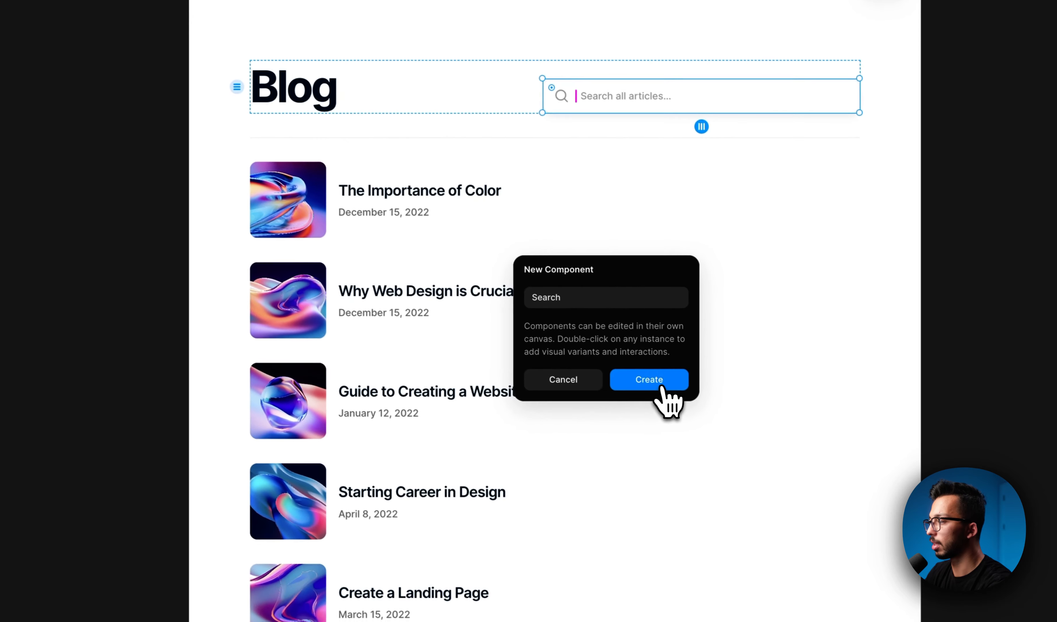
{"action": "left_click", "coordinate": [688, 398]}
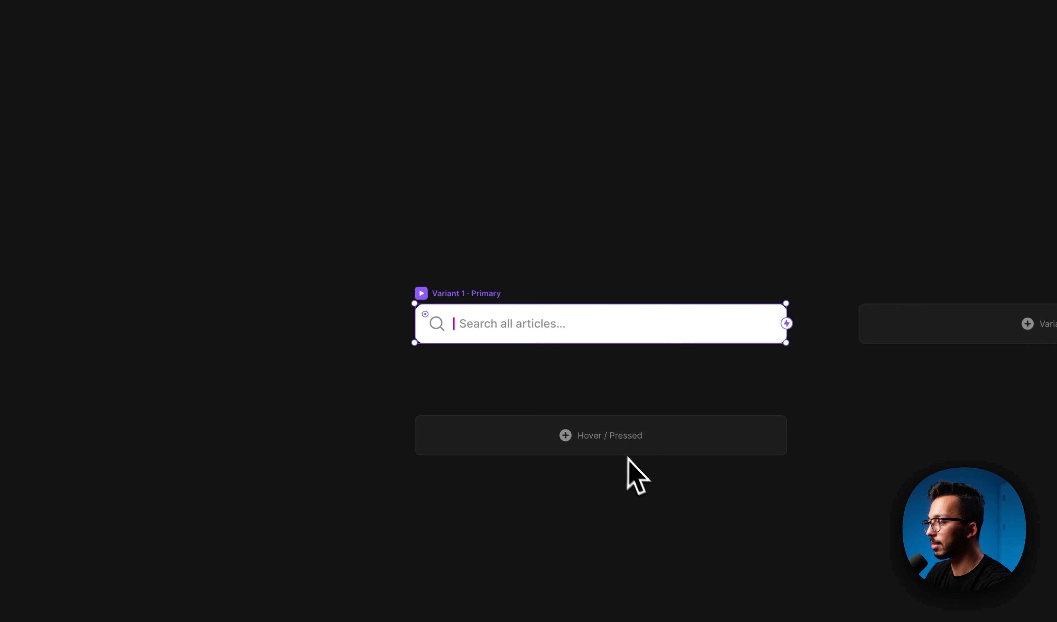
Add Hover and Pressed states to the Search component's primary variant.
{"action": "left_click", "coordinate": [609, 440]}
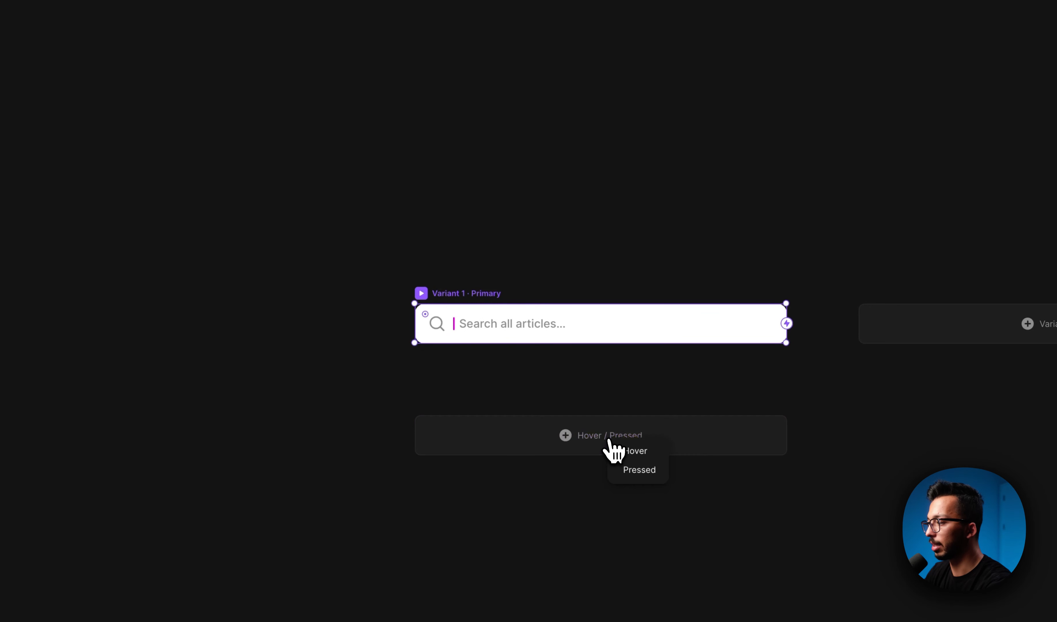
{"action": "left_click", "coordinate": [643, 452]}
{"action": "left_click", "coordinate": [625, 480]}
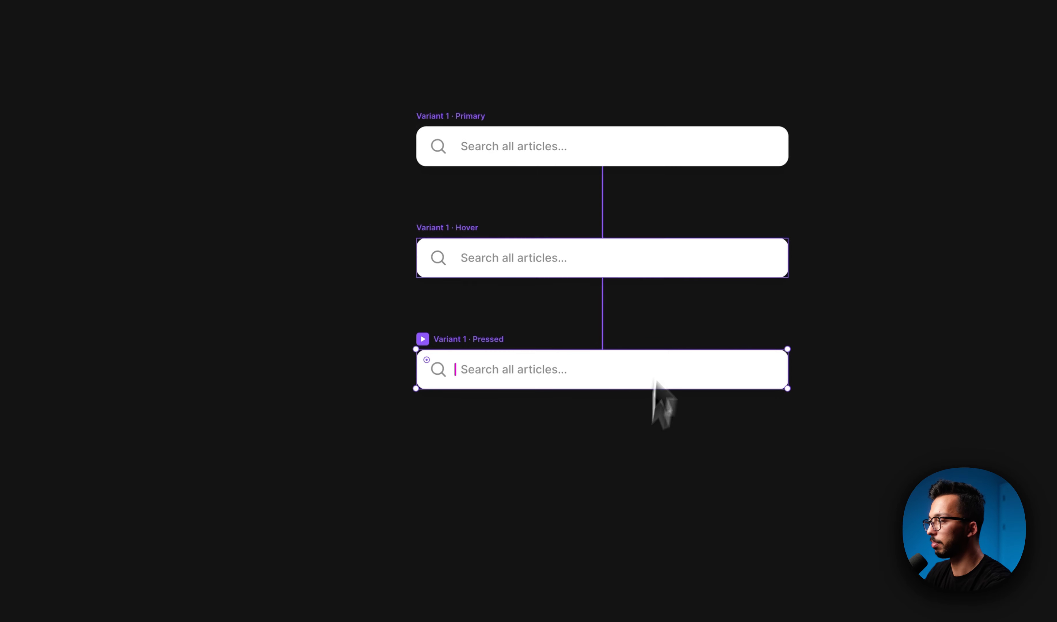
Set the border color of the Hover variant to the Black color style.
{"action": "left_click", "coordinate": [493, 309]}
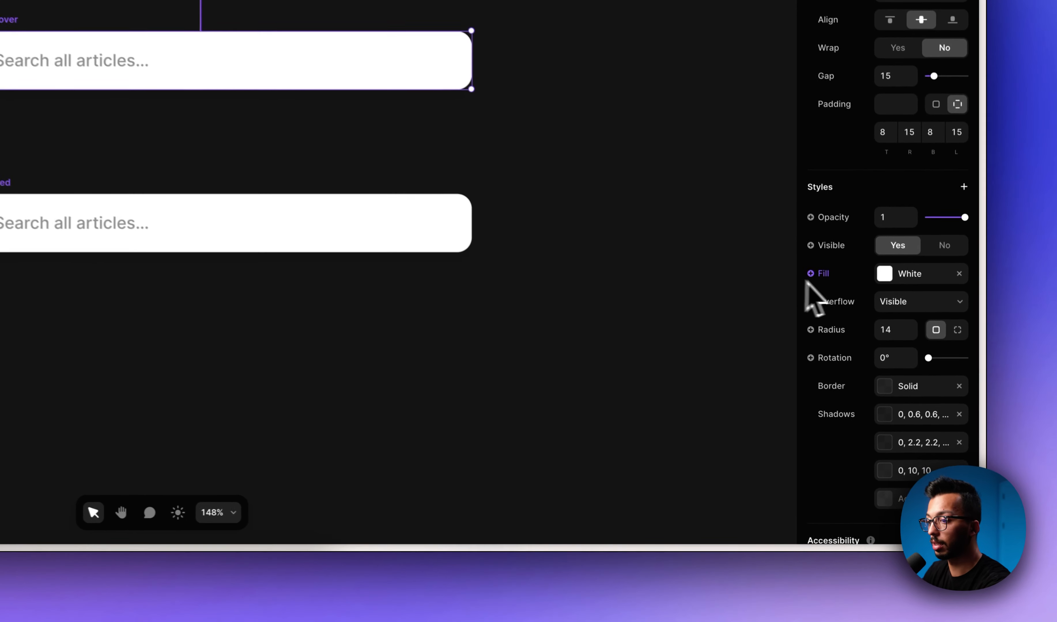
{"action": "scroll", "coordinate": [883, 318], "scroll_direction": "down", "scroll_amount": 1}
{"action": "left_click", "coordinate": [912, 256]}
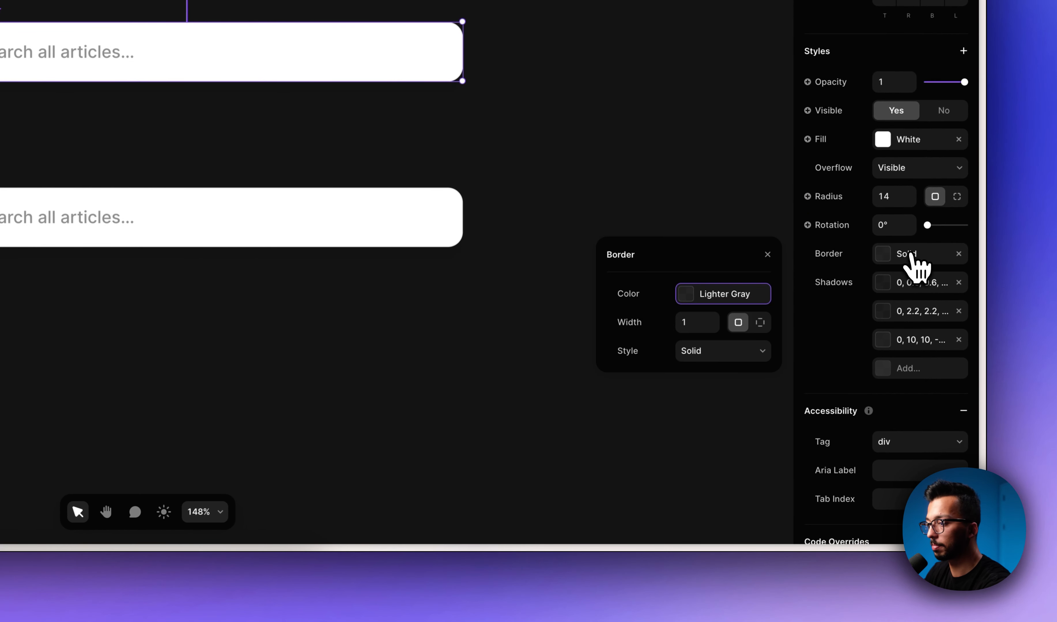
{"action": "left_click", "coordinate": [705, 295]}
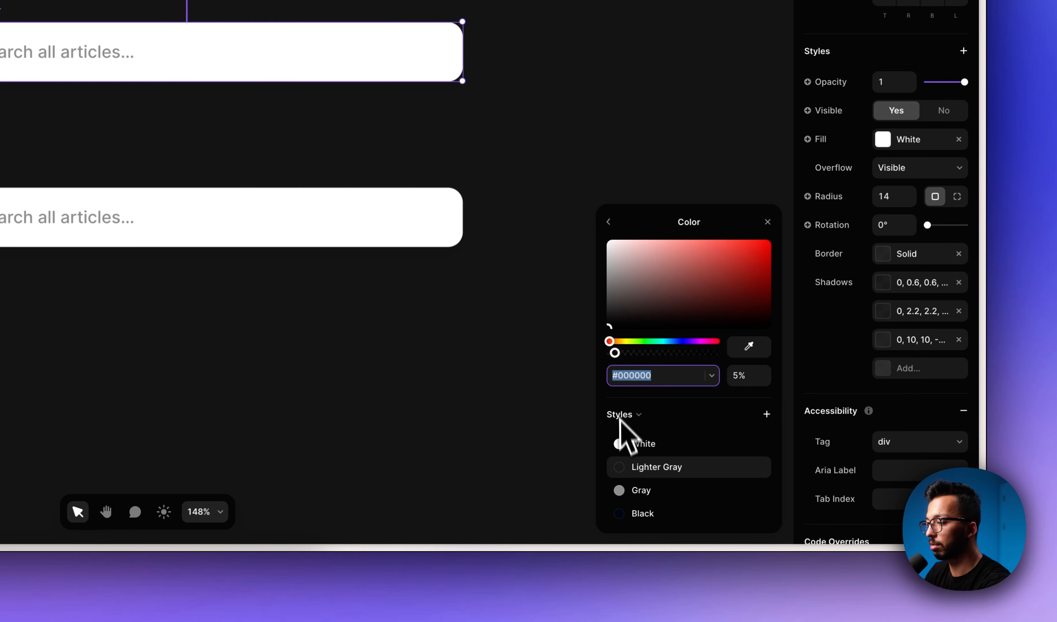
{"action": "left_click", "coordinate": [639, 517]}
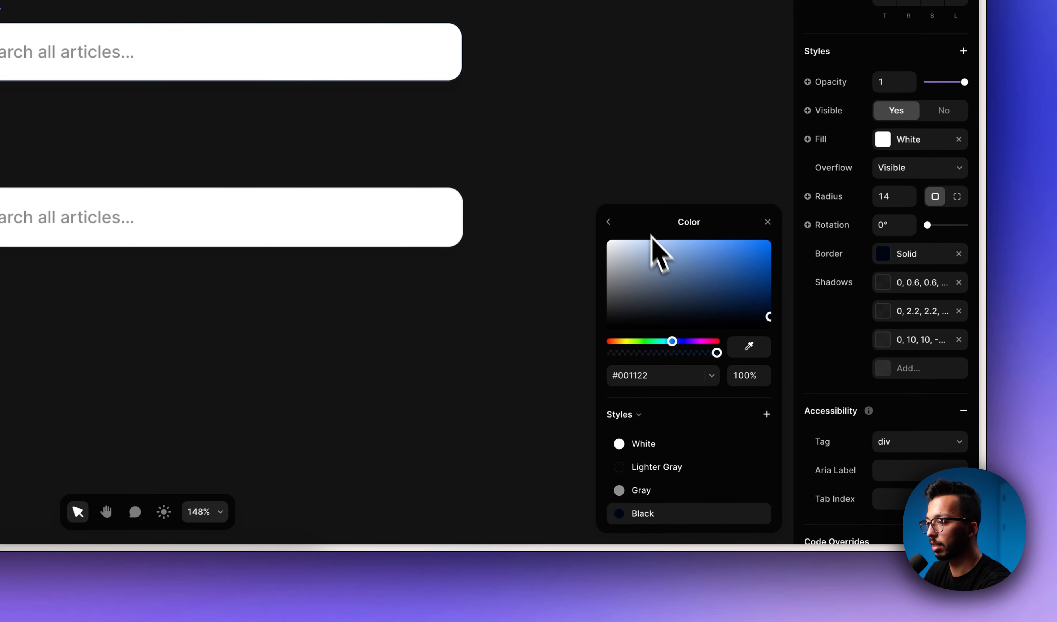
{"action": "left_click", "coordinate": [617, 227]}
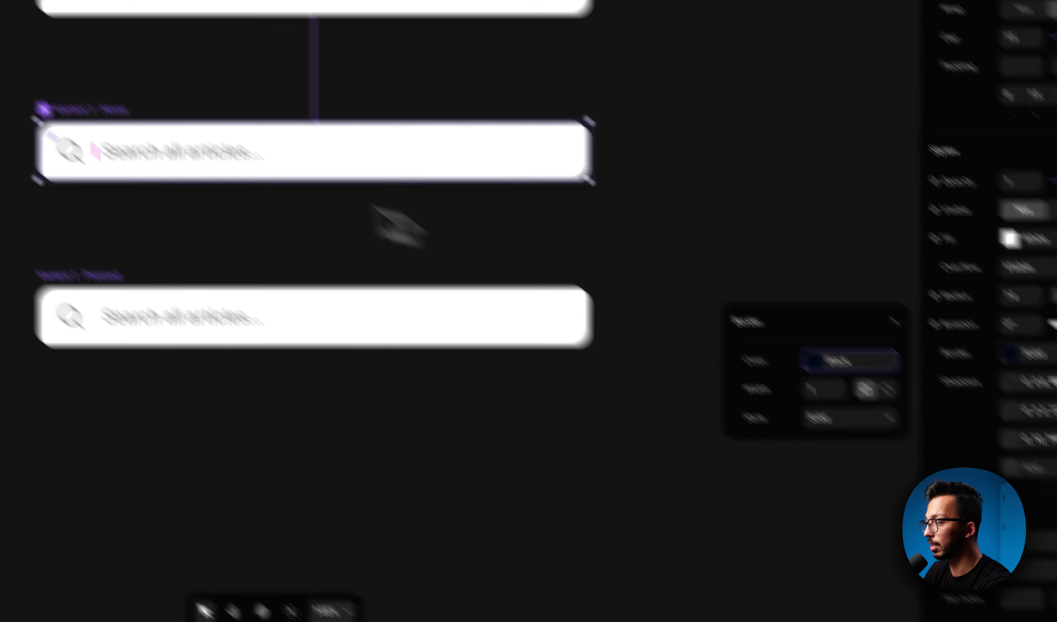
Set the color of the Date text layer in the Hover variant to the Black style.
{"action": "left_click", "coordinate": [59, 59]}
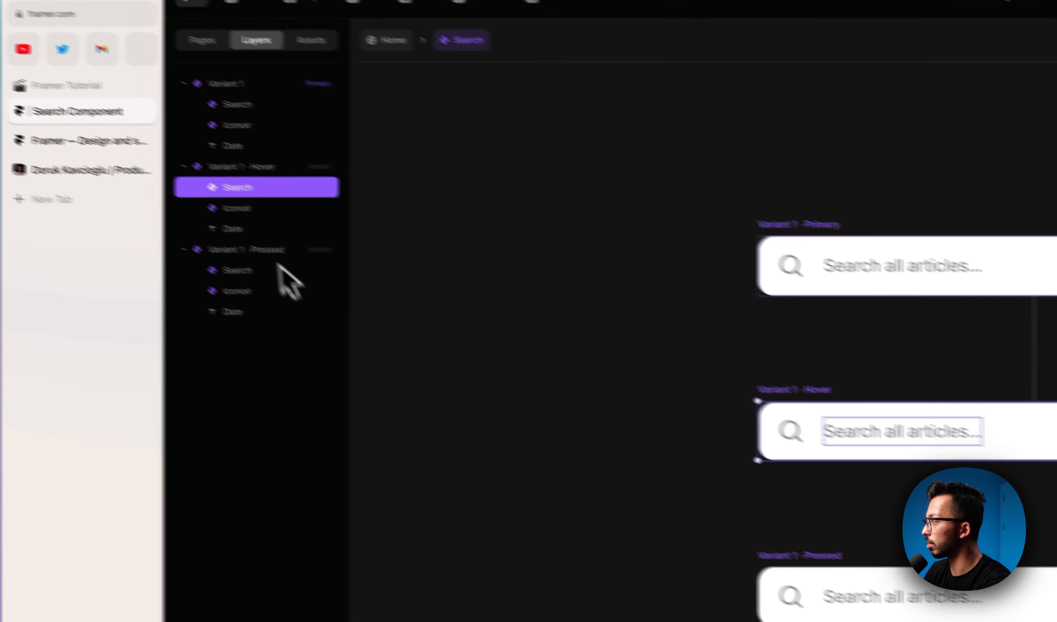
{"action": "left_click", "coordinate": [325, 251]}
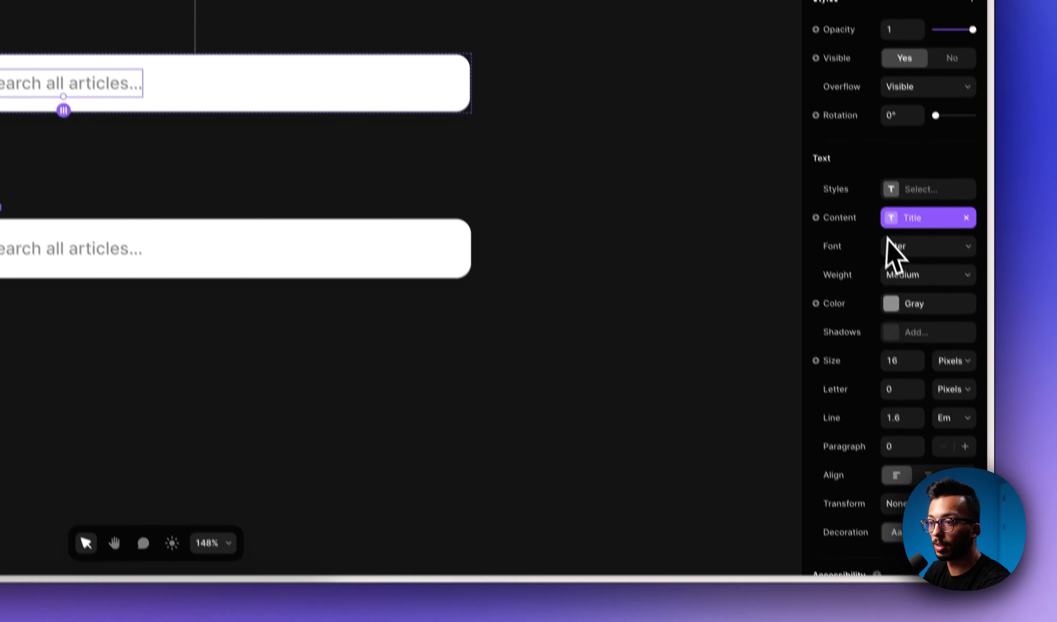
{"action": "scroll", "coordinate": [888, 220], "scroll_direction": "down", "scroll_amount": 3}
{"action": "left_click", "coordinate": [914, 174]}
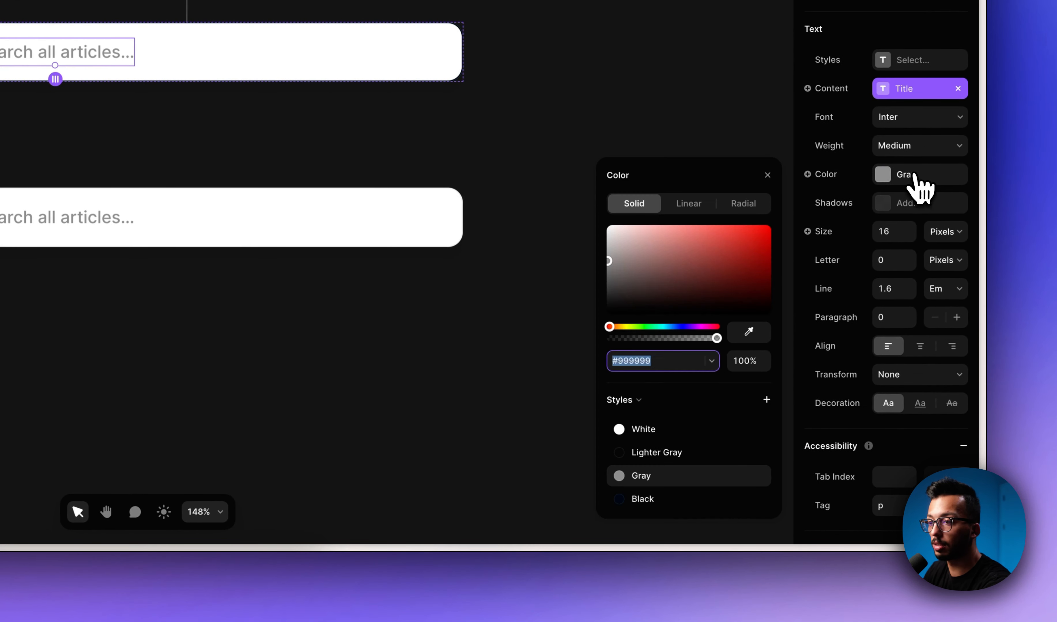
{"action": "left_click", "coordinate": [645, 498]}
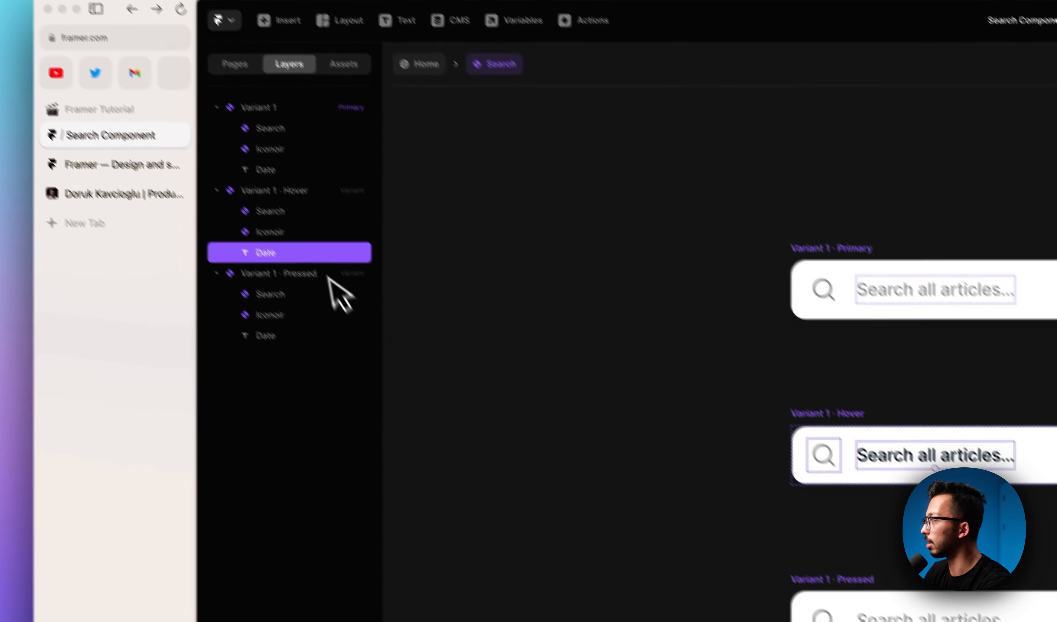
Set the Iconoir icon's color in the Hover variant to the Black style.
{"action": "left_click", "coordinate": [325, 232]}
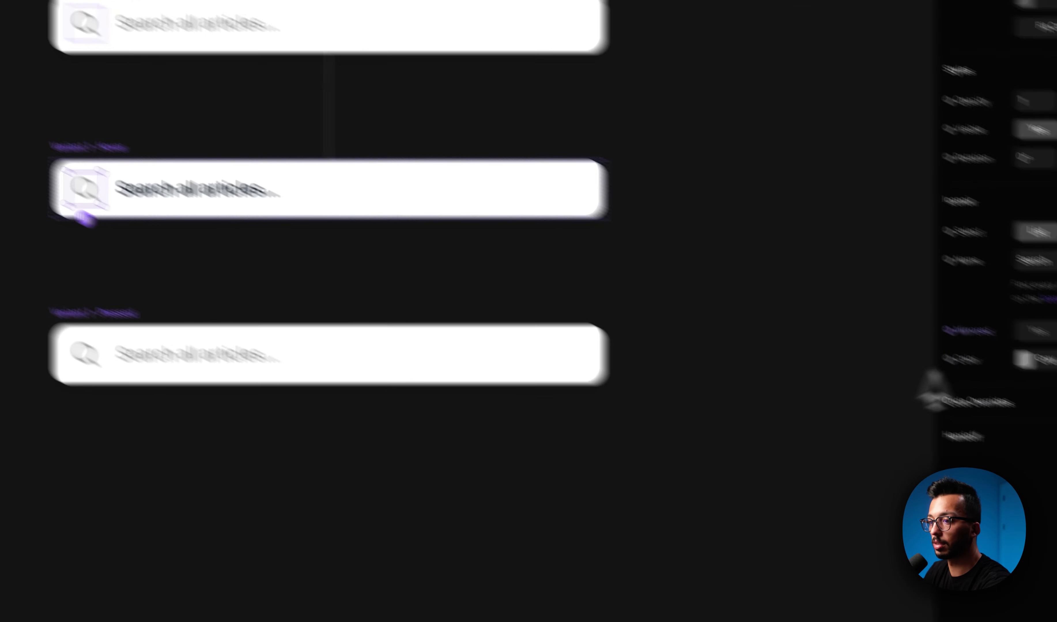
{"action": "left_click", "coordinate": [914, 240]}
{"action": "left_click", "coordinate": [645, 515]}
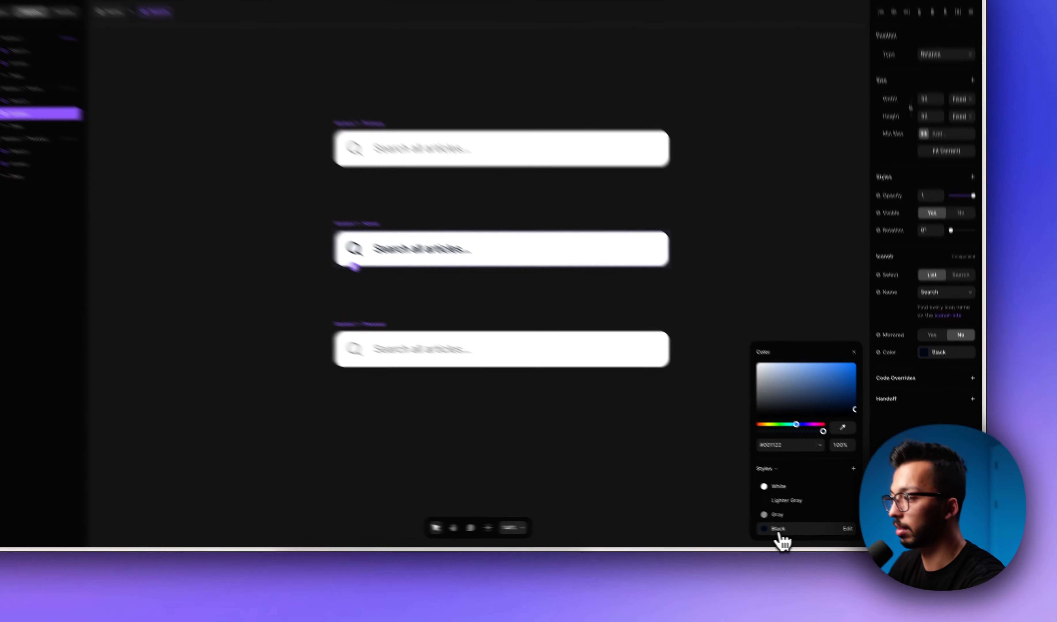
{"action": "key", "text": "super+z"}
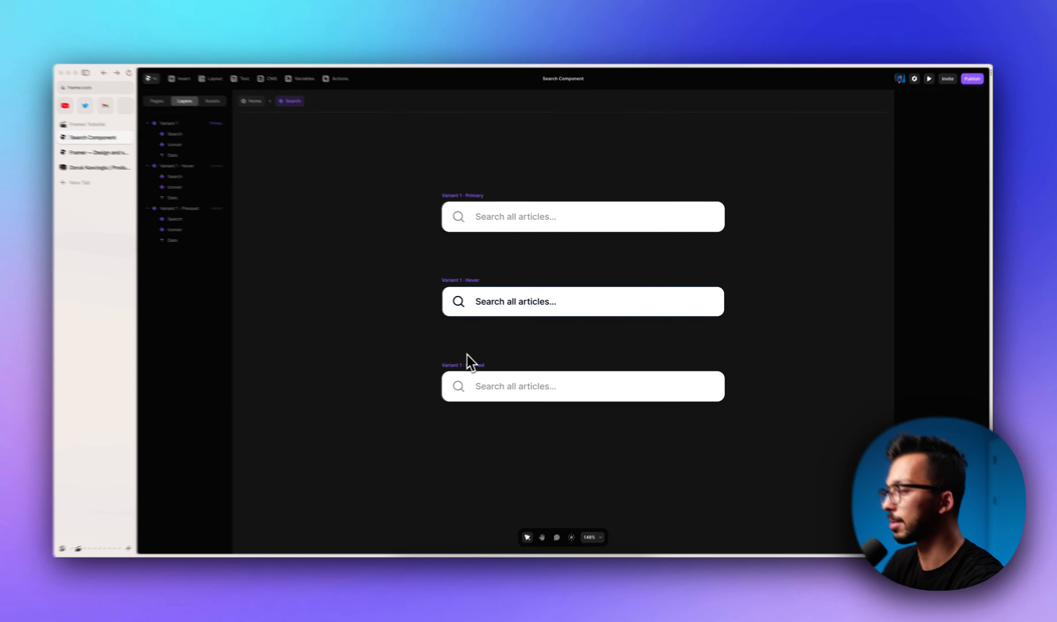
Set both the Iconoir icon and the Date text layer of the Pressed variant to the Black color style.
{"action": "left_click", "coordinate": [479, 363]}
{"action": "left_click", "coordinate": [68, 212]}
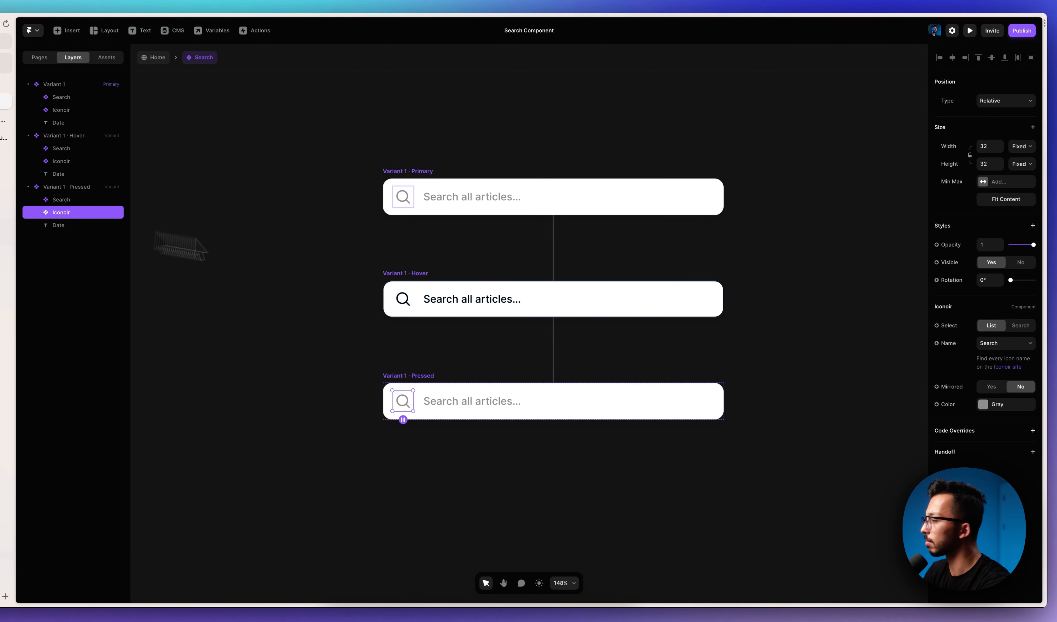
{"action": "left_click", "coordinate": [1008, 406]}
{"action": "left_click", "coordinate": [835, 584]}
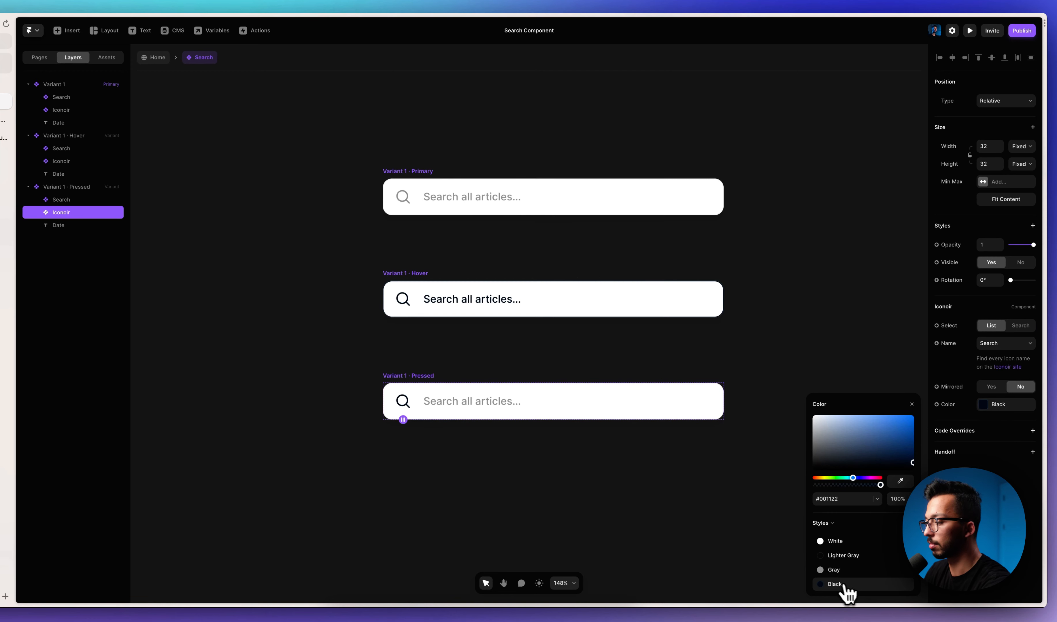
{"action": "left_click", "coordinate": [43, 225]}
{"action": "left_click", "coordinate": [995, 436]}
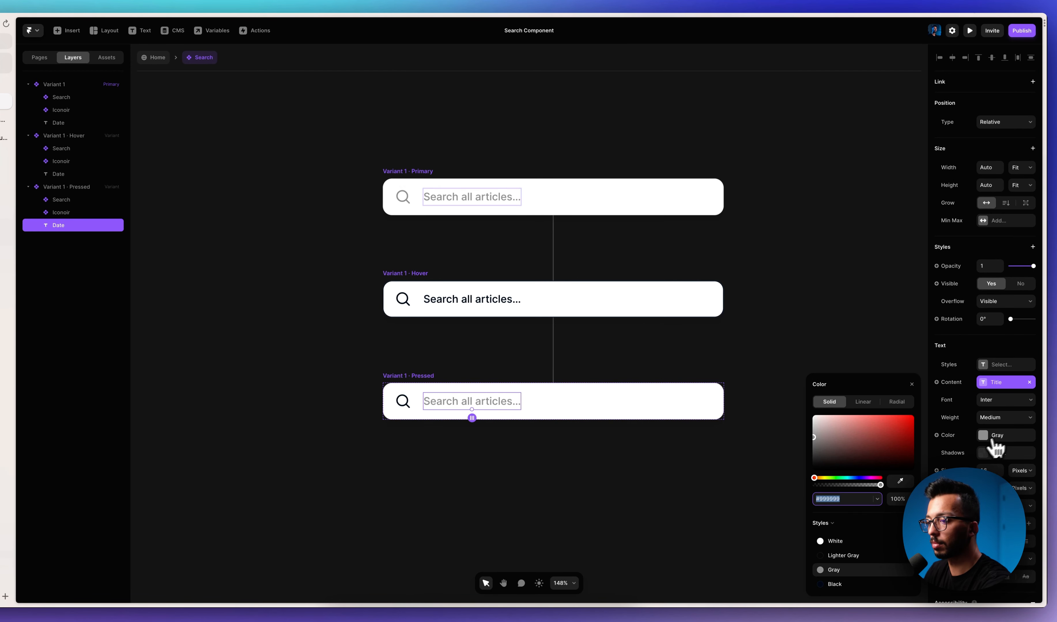
{"action": "left_click", "coordinate": [835, 584]}
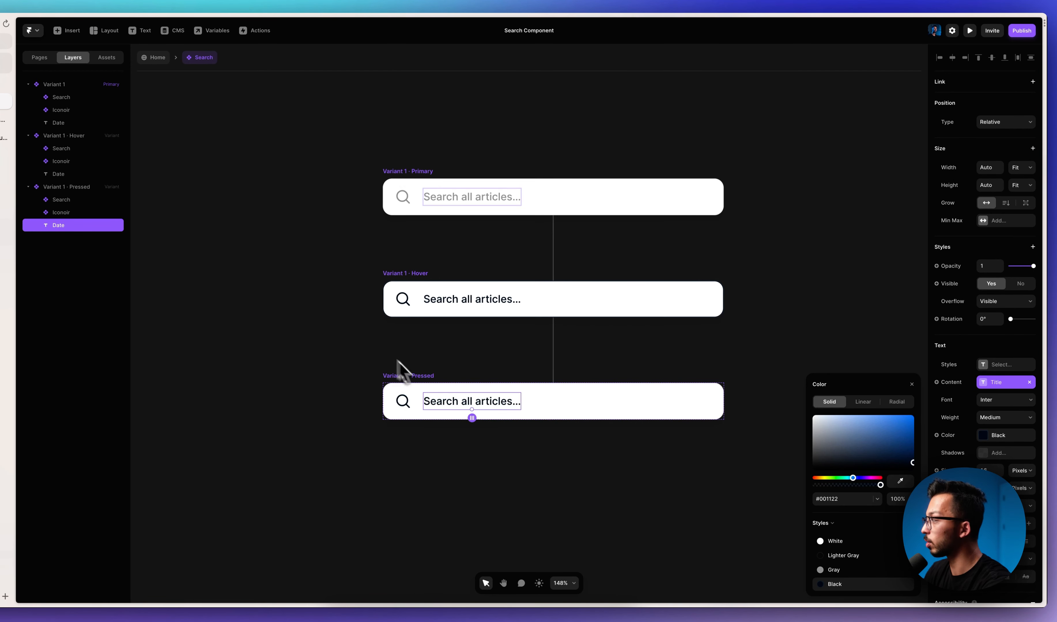
Set the fill of the Pressed variant to the Lighter Gray color style.
{"action": "left_click", "coordinate": [60, 187]}
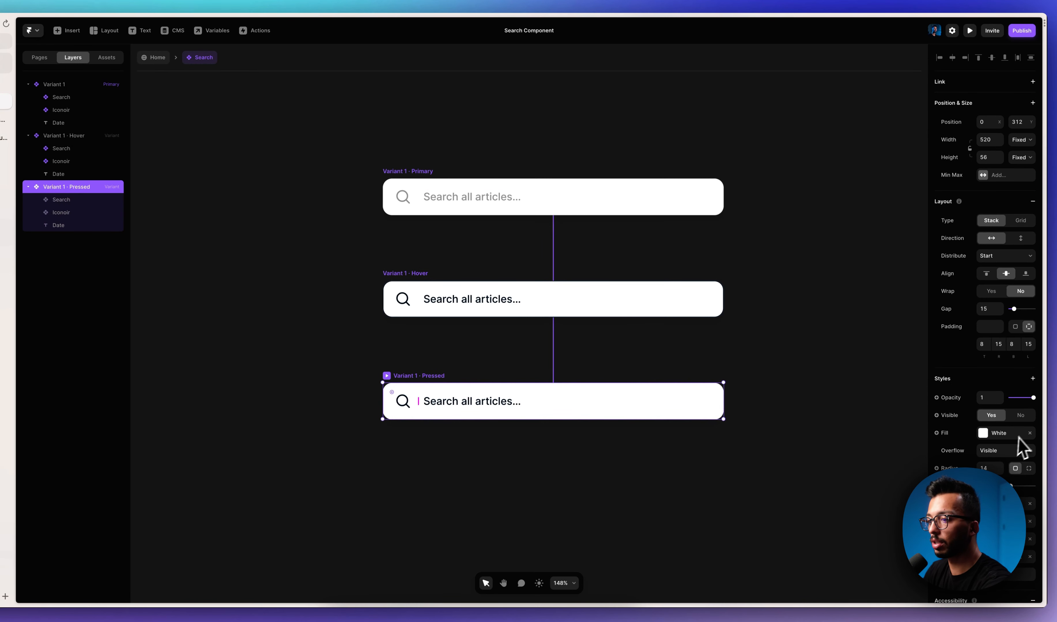
{"action": "scroll", "coordinate": [1017, 445], "scroll_direction": "down", "scroll_amount": 5}
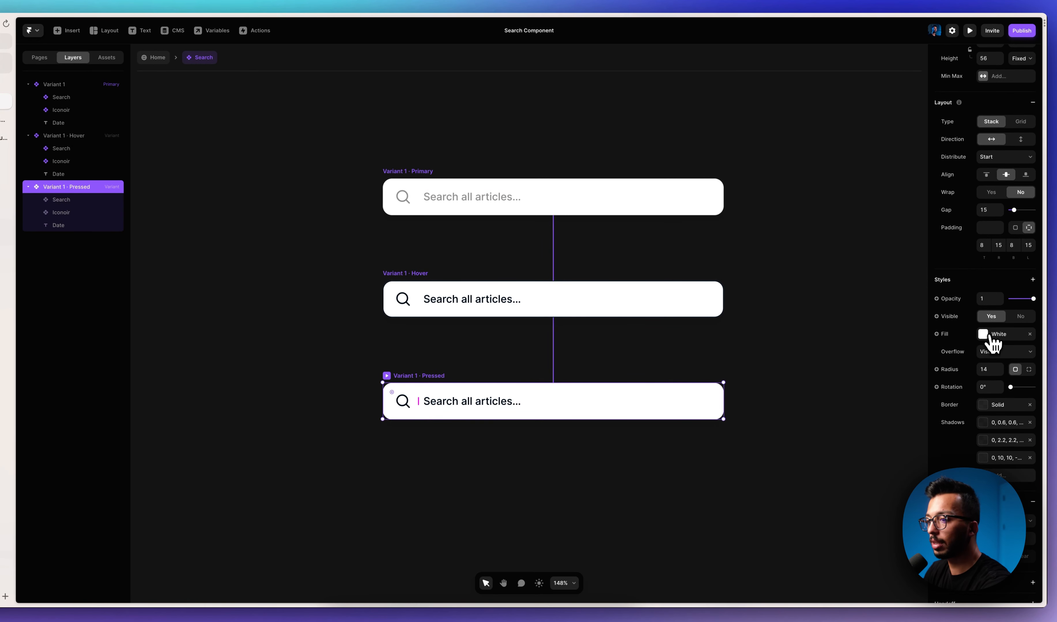
{"action": "left_click", "coordinate": [990, 335]}
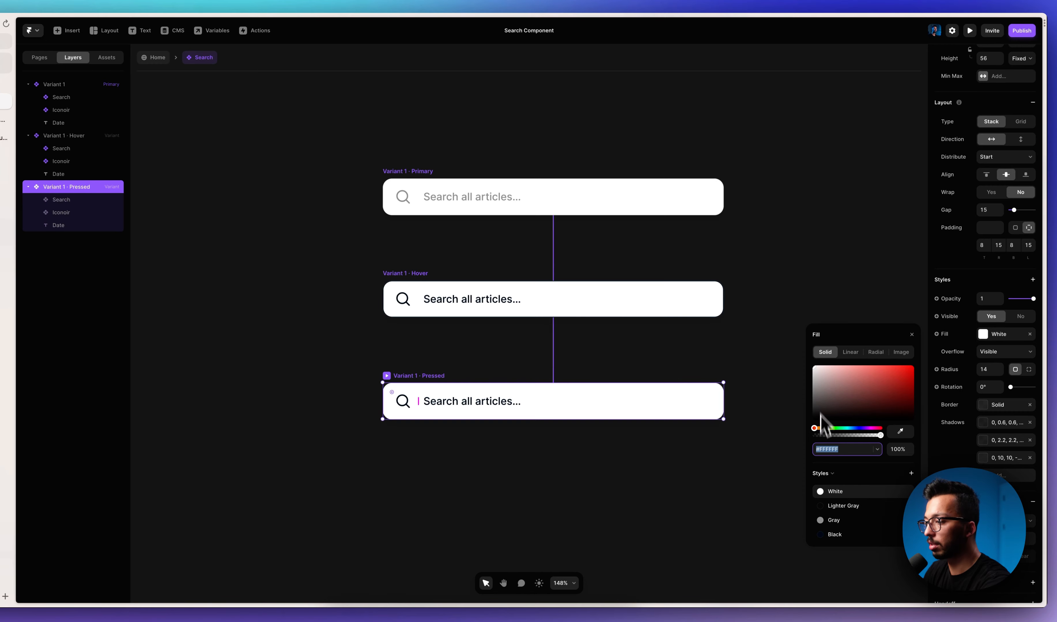
{"action": "left_click", "coordinate": [838, 507]}
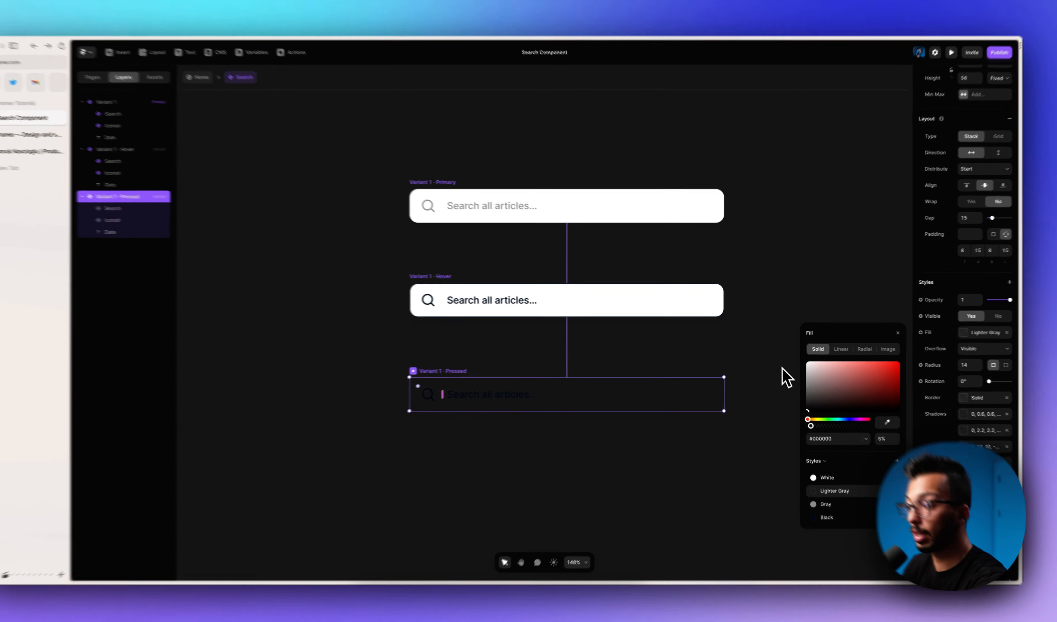
{"action": "left_click", "coordinate": [769, 361]}
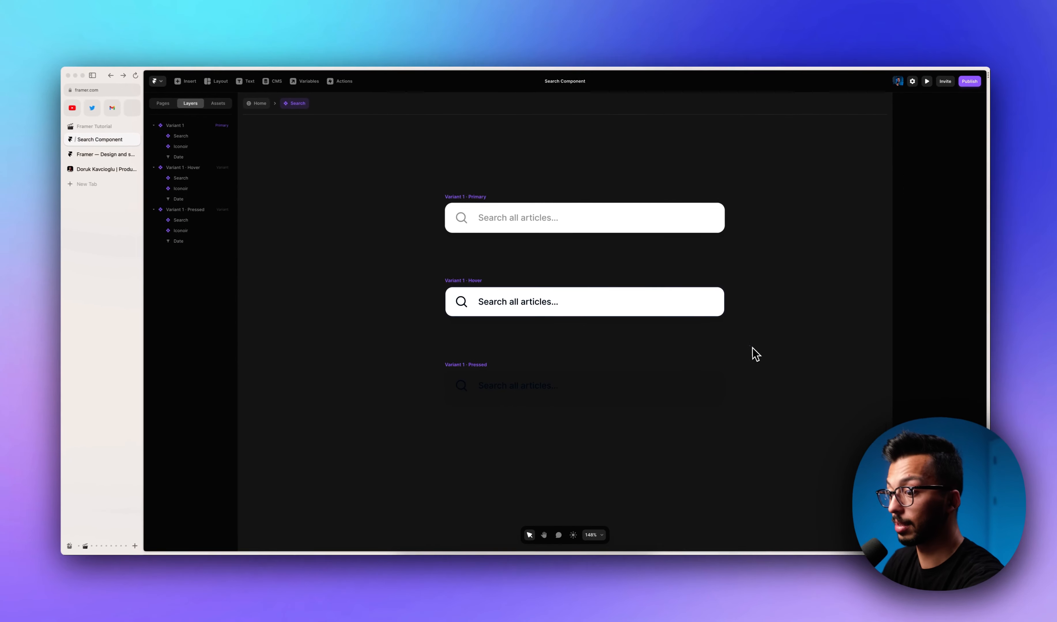
Return to the Home page and test the search bar's hover and pressed states and its search overlay in the preview.
{"action": "left_click", "coordinate": [204, 79]}
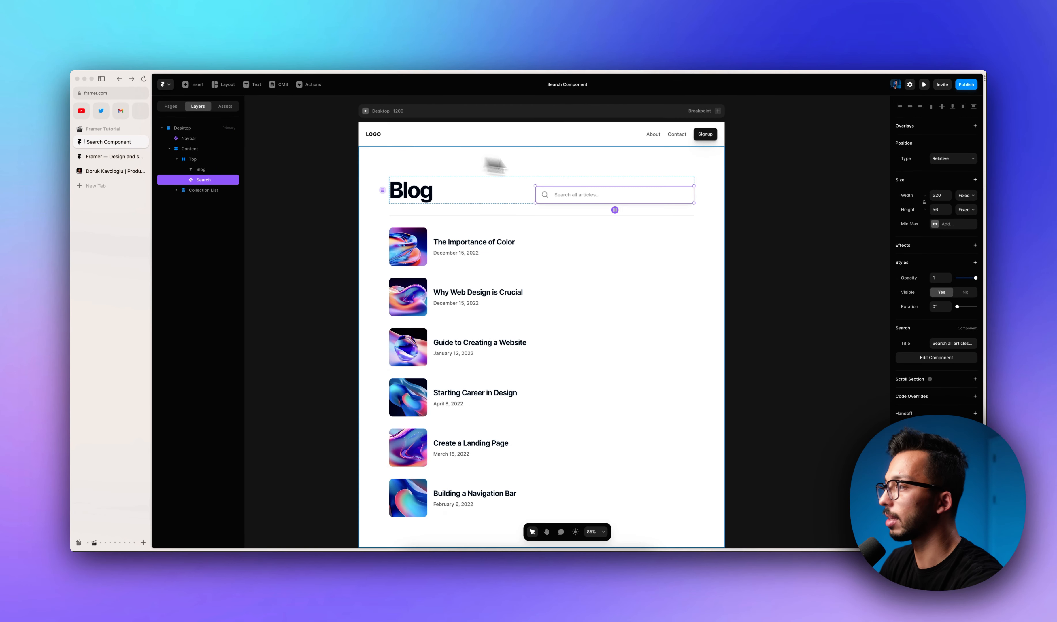
{"action": "left_click", "coordinate": [923, 84]}
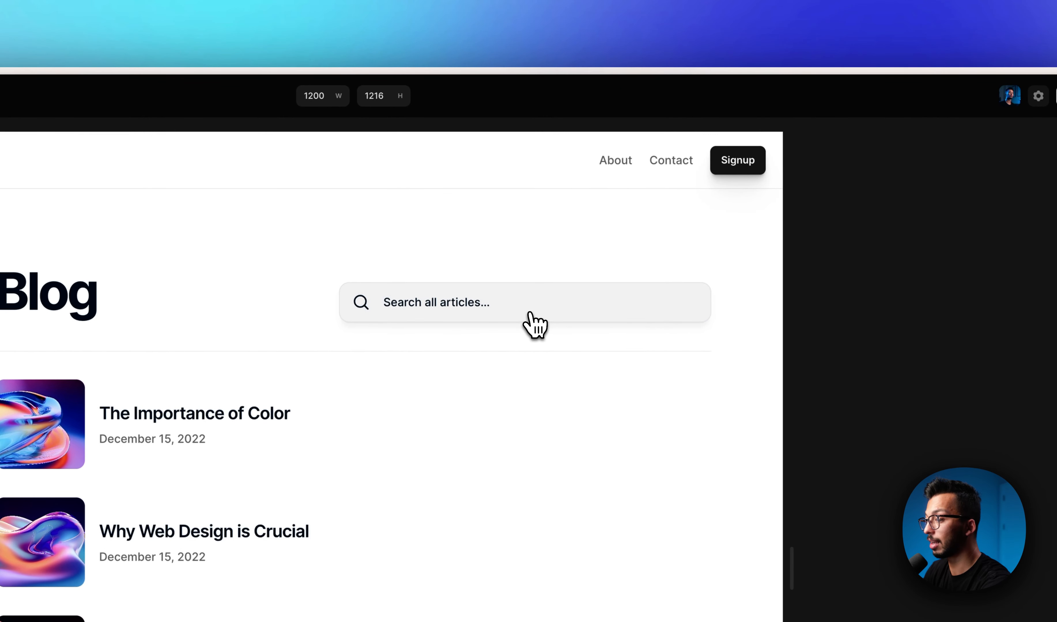
{"action": "left_click", "coordinate": [531, 317]}
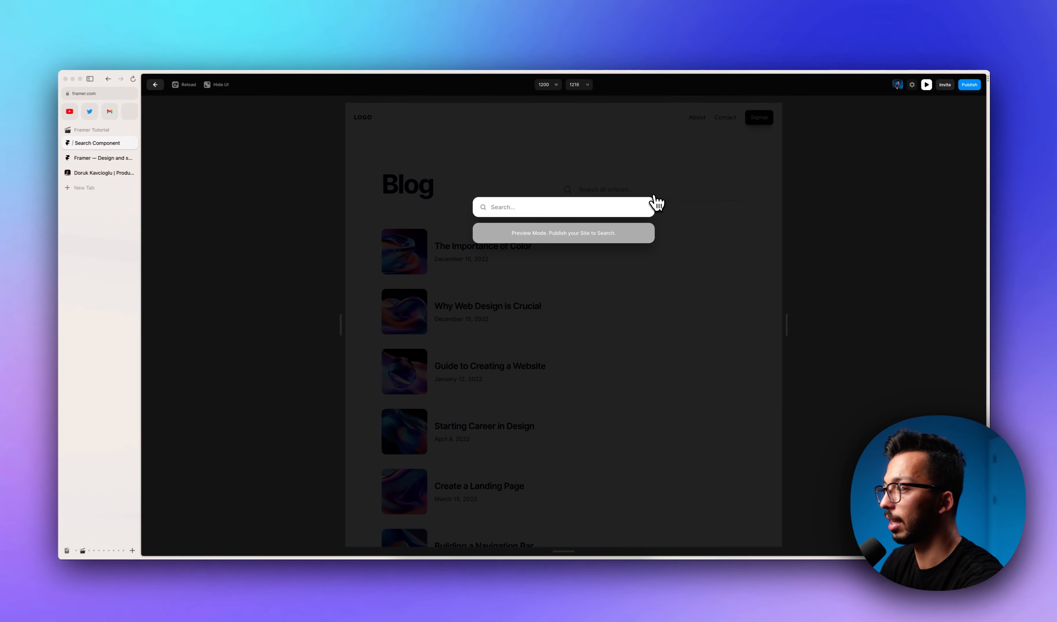
{"action": "left_click", "coordinate": [619, 187]}
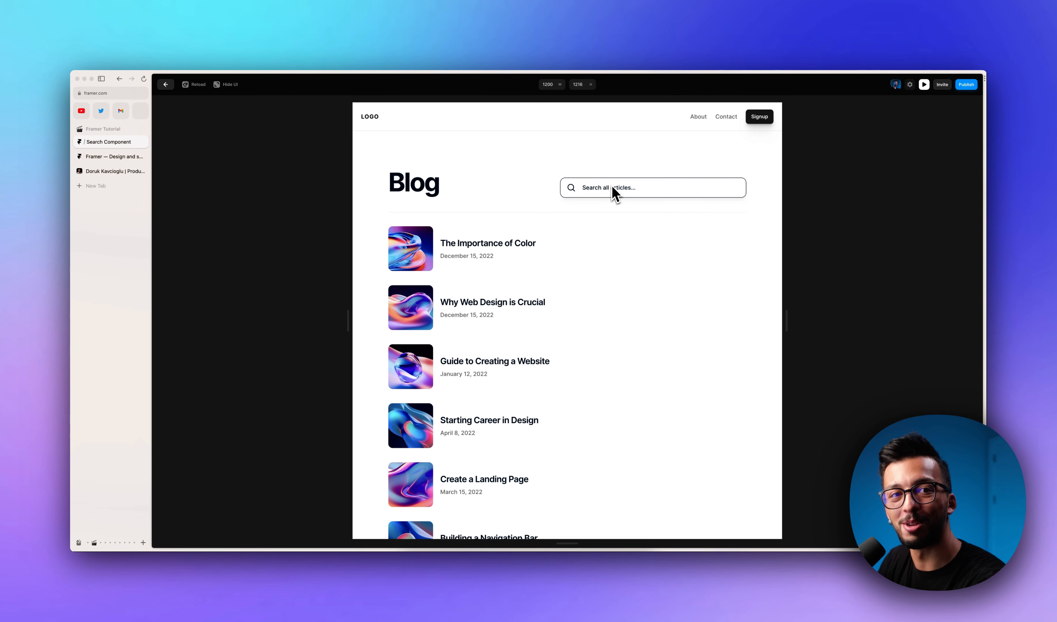